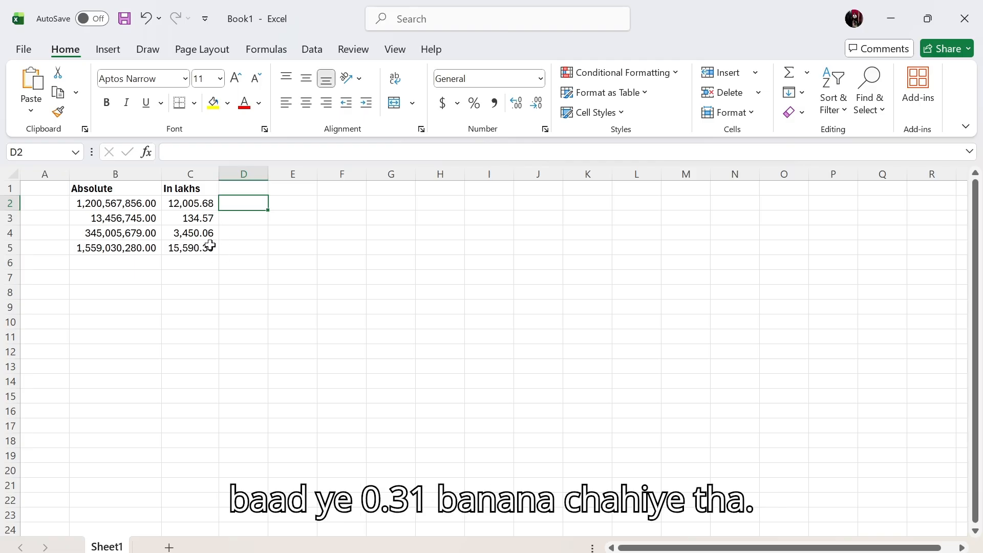
# Examine the formulas in the In lakhs column, from the converted values in C2:C4 to the total in C5.
pyautogui.click(208, 246)
pyautogui.doubleClick(208, 246)
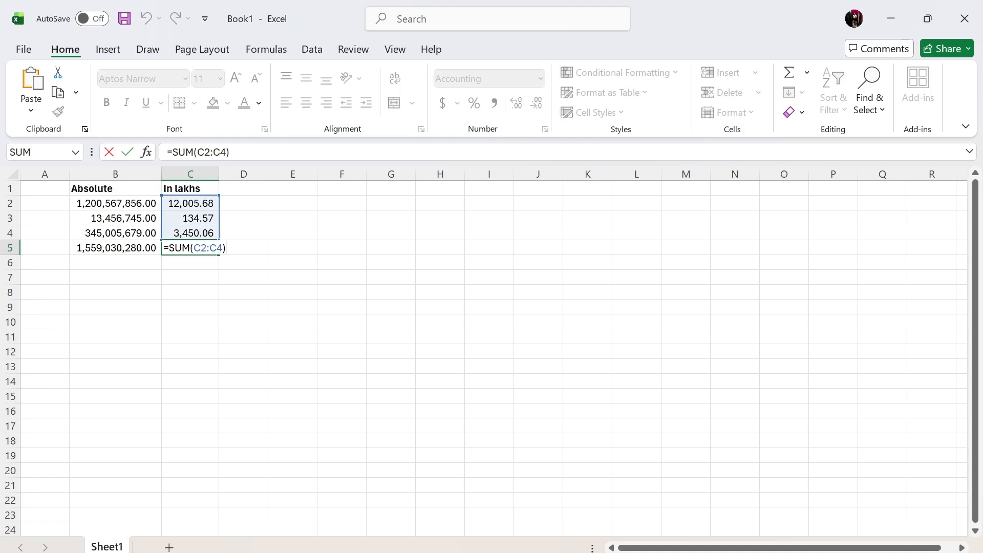
pyautogui.press('Home')
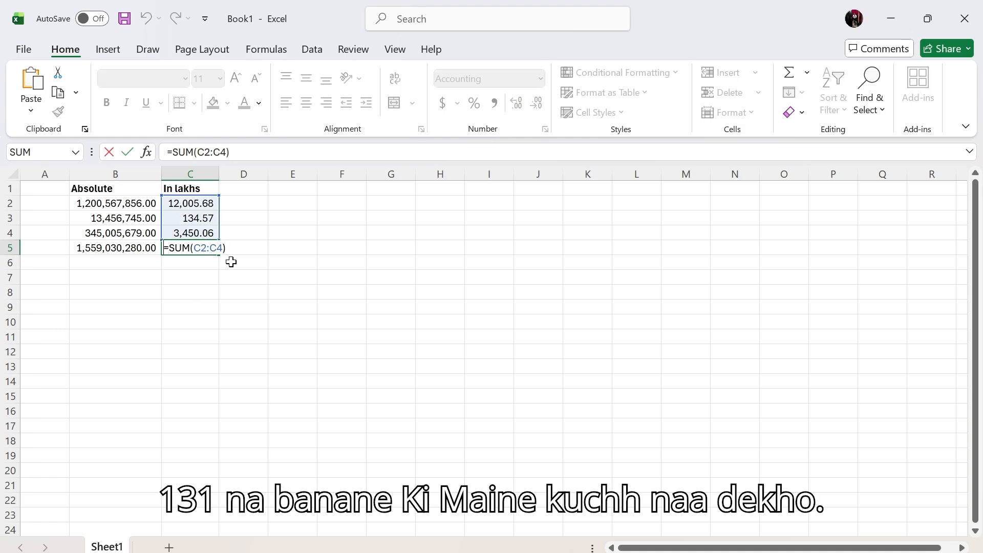
pyautogui.hotkey('shift', 'Return')
pyautogui.press('F2')
pyautogui.hotkey('shift', 'Return')
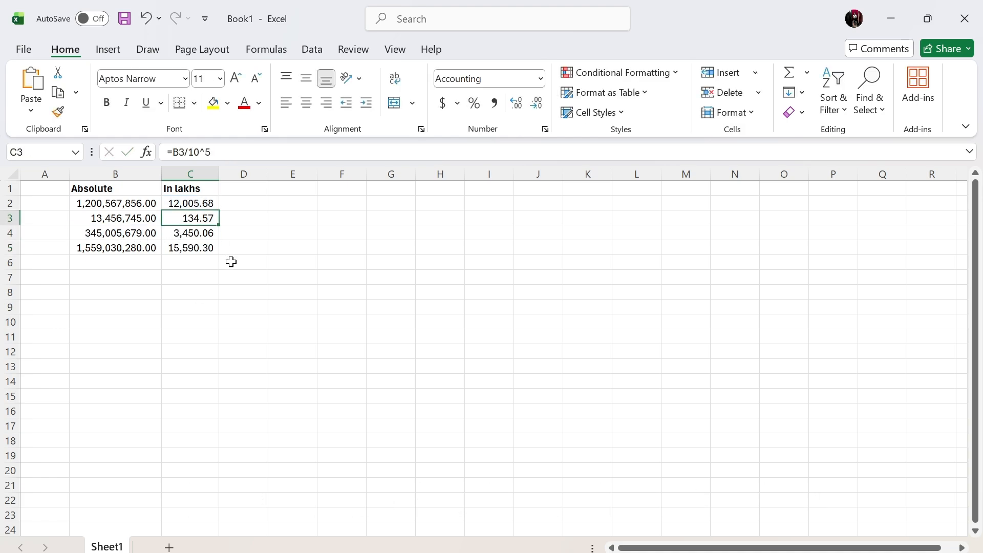
pyautogui.press('F2')
pyautogui.hotkey('shift', 'Return')
pyautogui.press('F2')
pyautogui.press('Return')
pyautogui.press('F2')
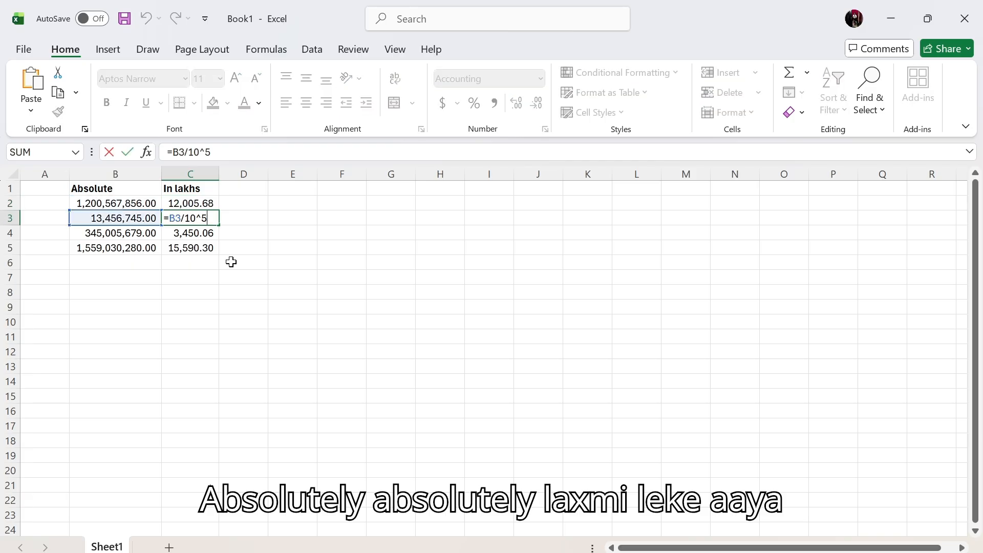
pyautogui.press('Return')
pyautogui.press('F2')
pyautogui.press('Return')
pyautogui.press('F2')
pyautogui.press('Escape')
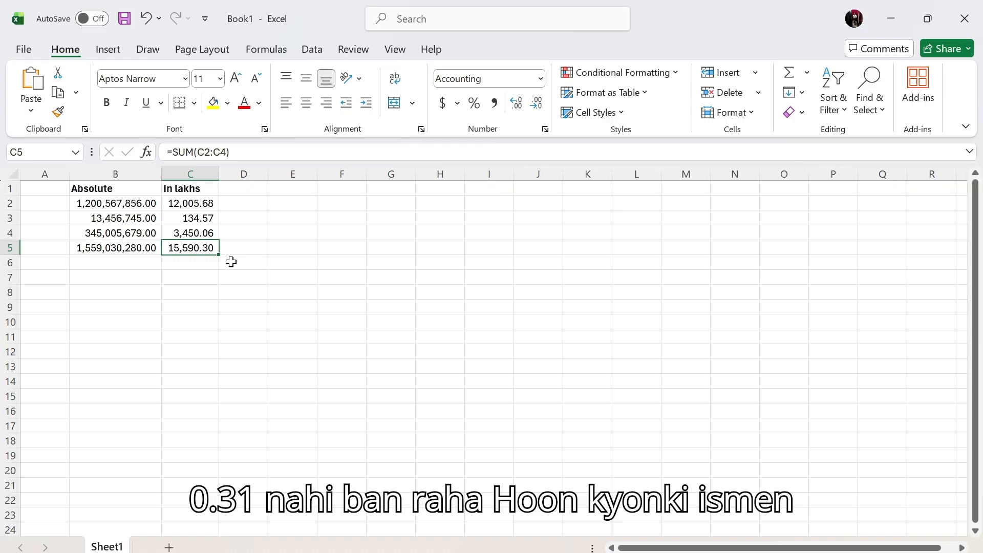
# Enter the note "casting error" in cell E5, beside the totals row.
pyautogui.press('Right')
pyautogui.press('Right')
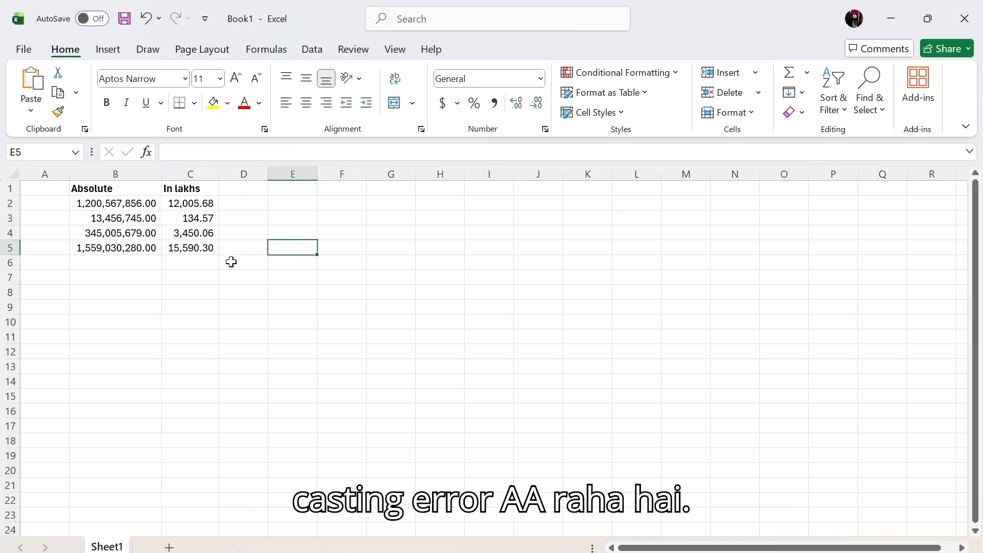
pyautogui.write('casting error')
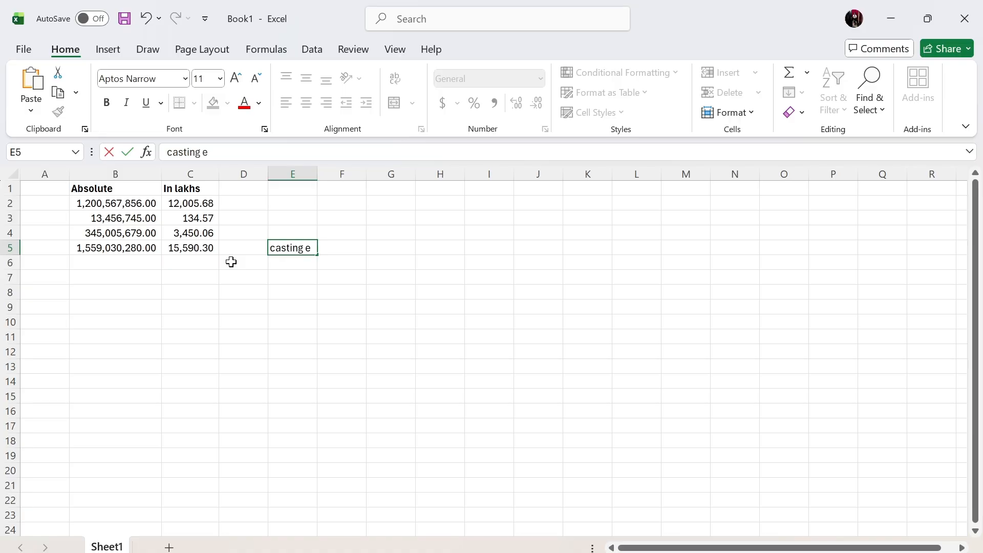
pyautogui.press('Return')
# Wrap the lakhs conversion in C2 in ROUND with two decimals, giving =ROUND(B2/10^5,2).
pyautogui.press('Up')
pyautogui.press('Left')
pyautogui.press('Left')
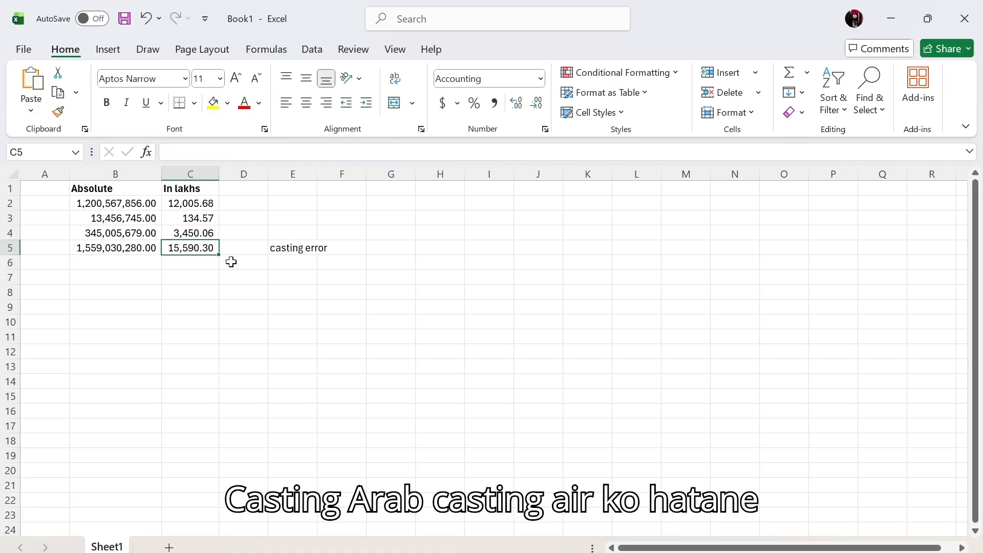
pyautogui.press('Up')
pyautogui.press('Up')
pyautogui.press('Up')
pyautogui.press('F2')
pyautogui.press('Escape')
pyautogui.press('F2')
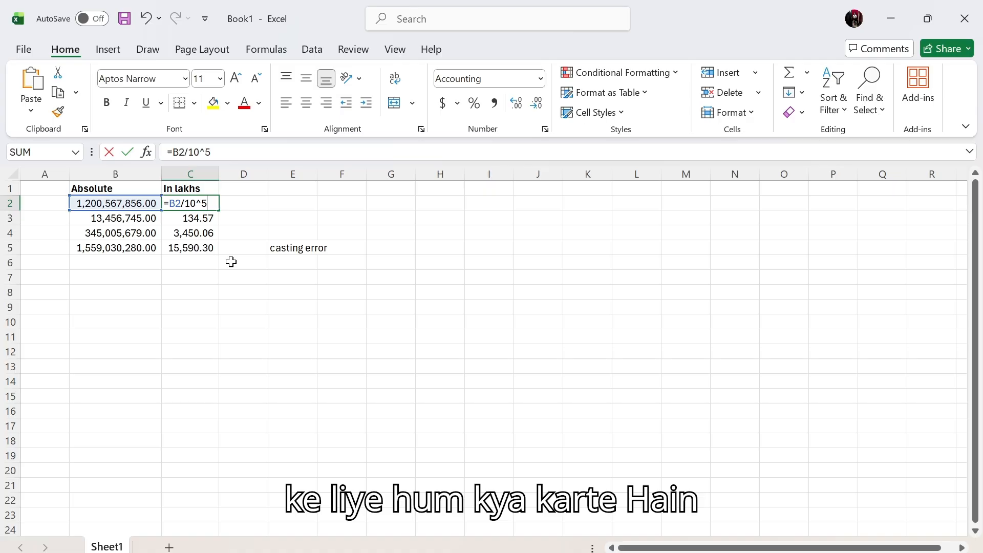
pyautogui.press('Home')
pyautogui.press('Right')
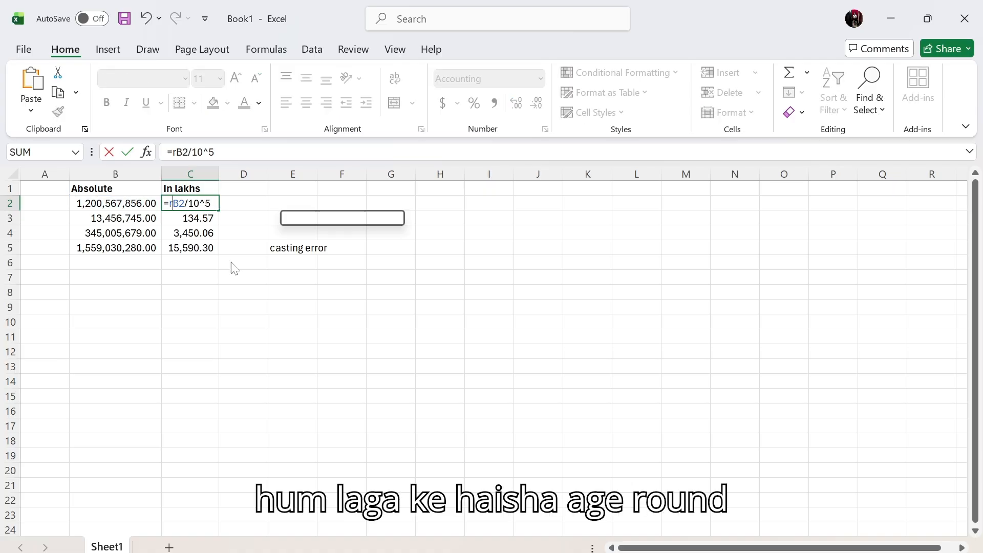
pyautogui.write('round')
pyautogui.press('Tab')
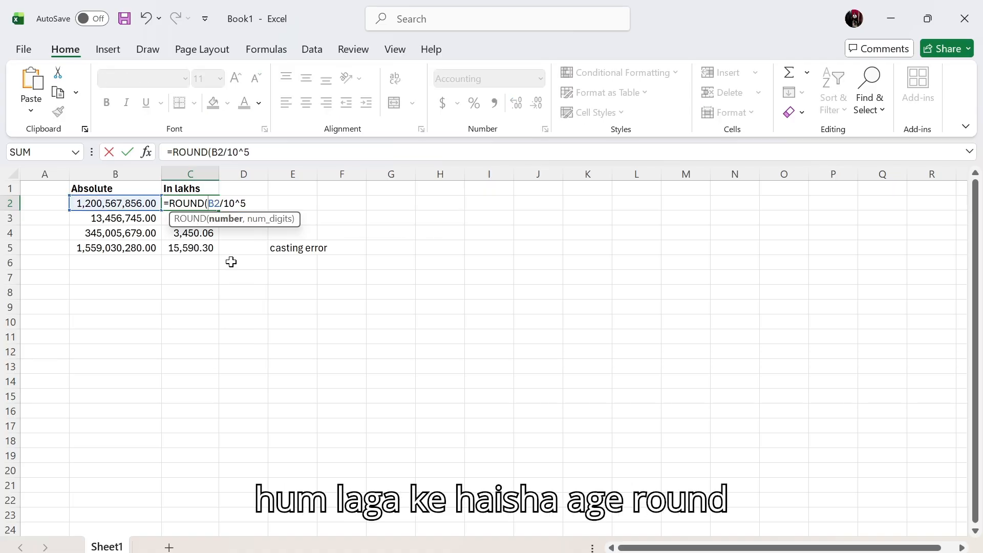
pyautogui.write(',2')
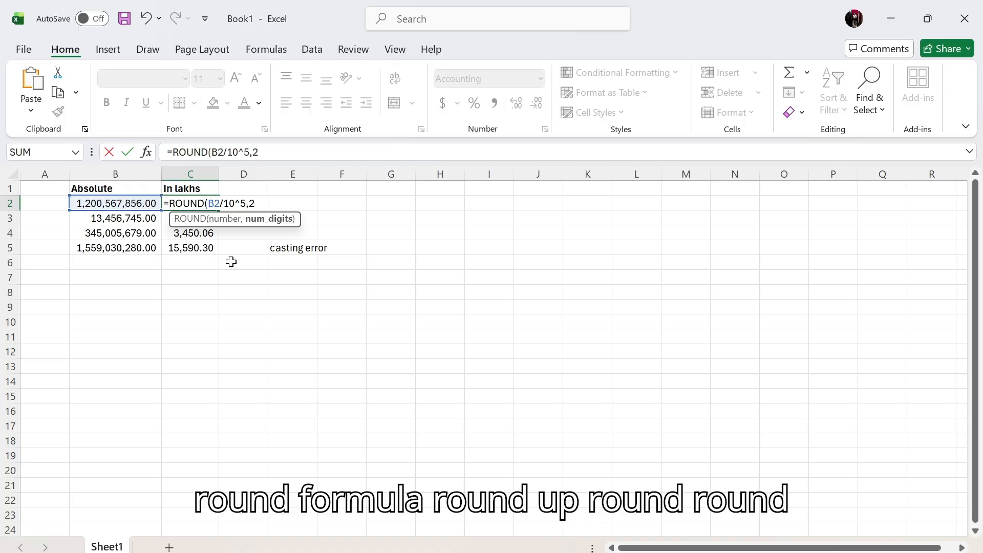
pyautogui.press('Return')
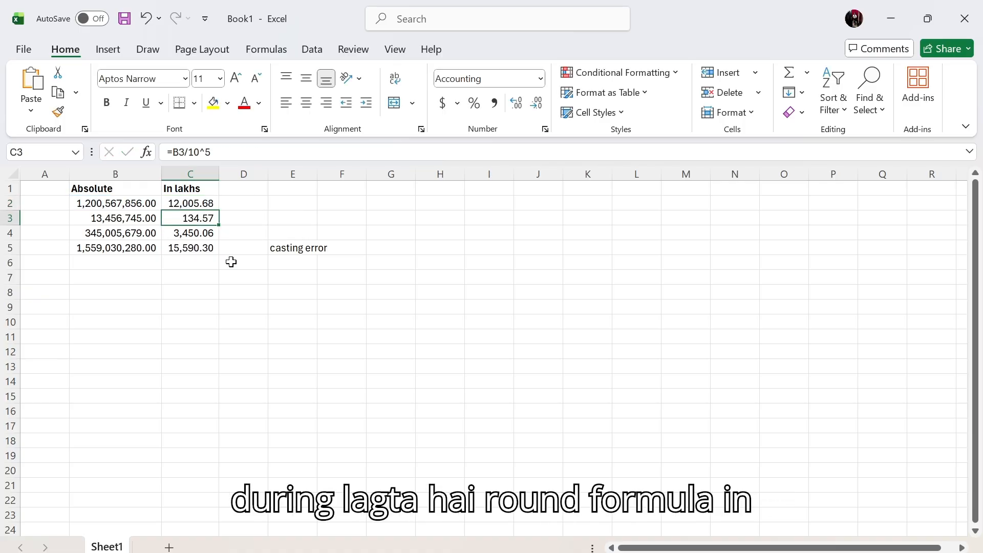
# Fill the ROUND formula from C2 down through C4.
pyautogui.press('Up')
pyautogui.hotkey('shift', 'Down')
pyautogui.hotkey('shift', 'Down')
pyautogui.hotkey('ctrl', 'd')
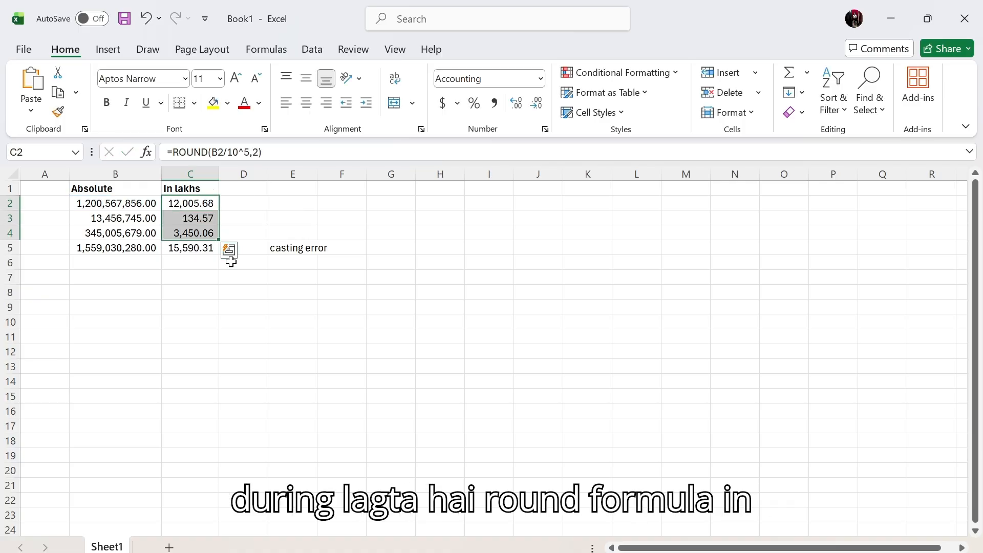
# Check the ROUND formulas in C3 and C4 and the SUM formula in C5.
pyautogui.press('Down')
pyautogui.press('Down')
pyautogui.press('Up')
pyautogui.press('F2')
pyautogui.press('Return')
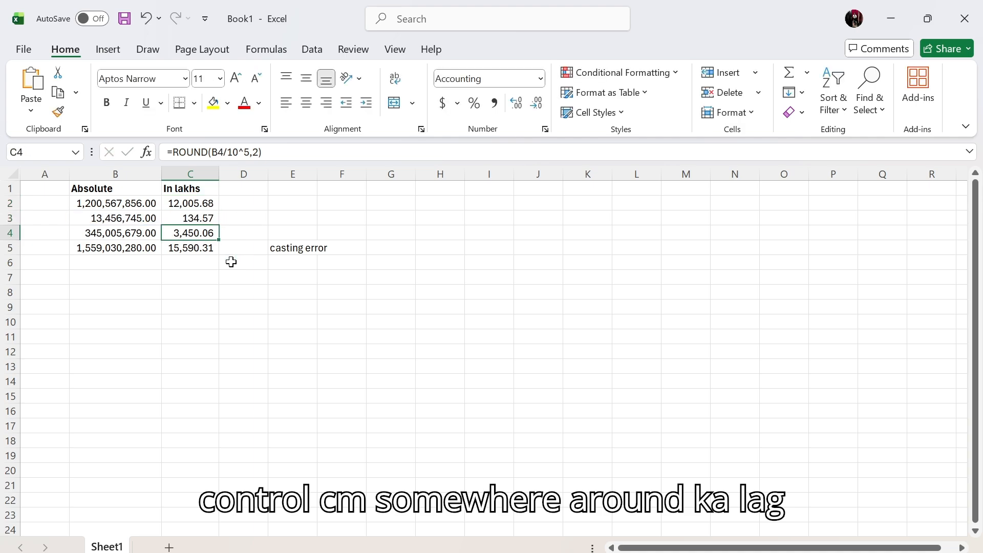
pyautogui.press('F2')
pyautogui.press('Escape')
pyautogui.press('Down')
pyautogui.press('F2')
pyautogui.press('Escape')
pyautogui.press('F2')
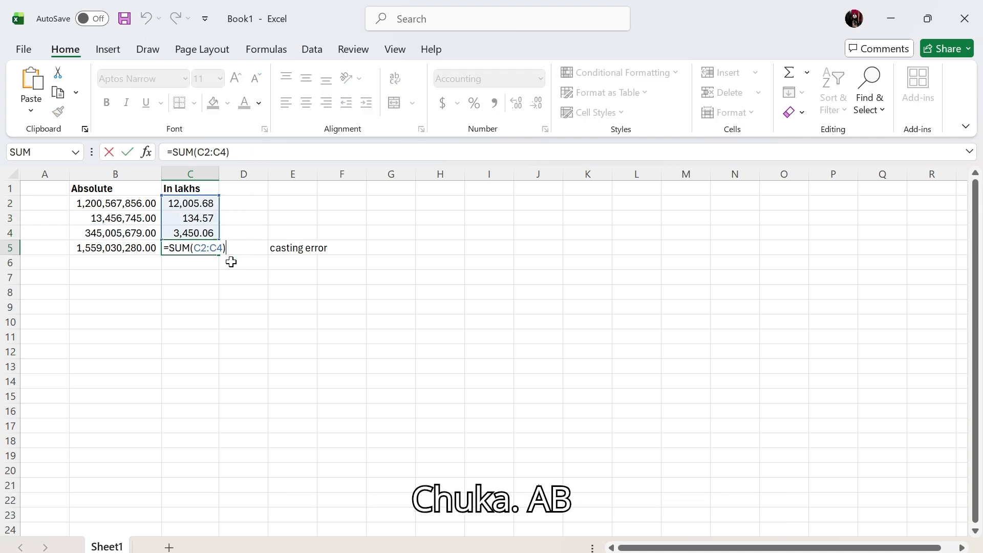
pyautogui.press('Escape')
# Hide the Absolute column (column B), and undo the hiding.
pyautogui.press('Left')
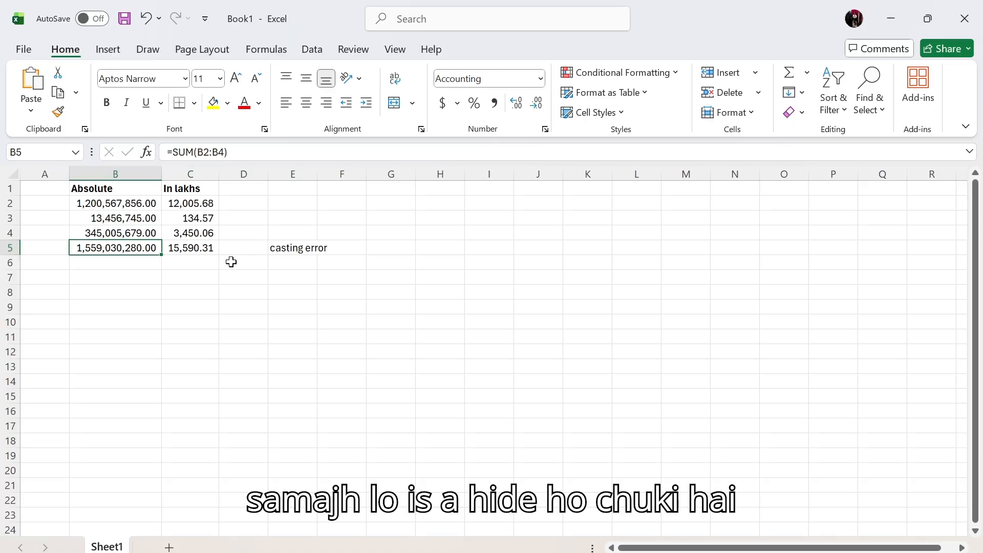
pyautogui.hotkey('ctrl', '0')
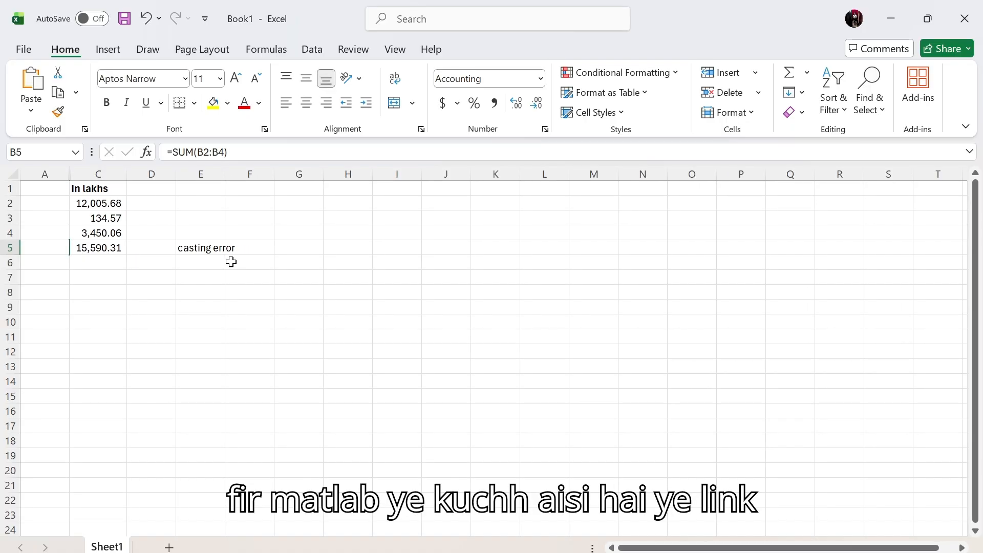
pyautogui.hotkey('ctrl', 'z')
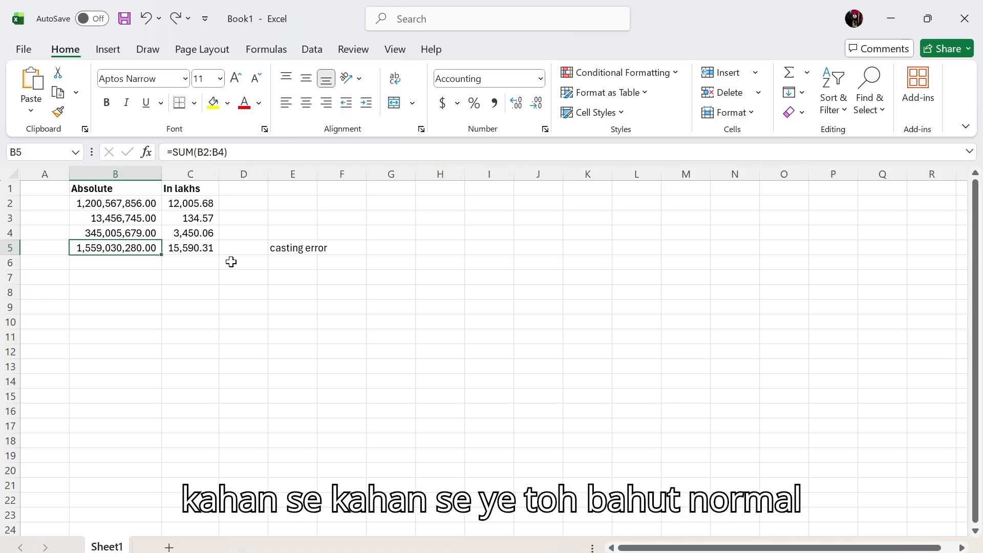
pyautogui.press('Right')
pyautogui.press('Right')
pyautogui.press('Right')
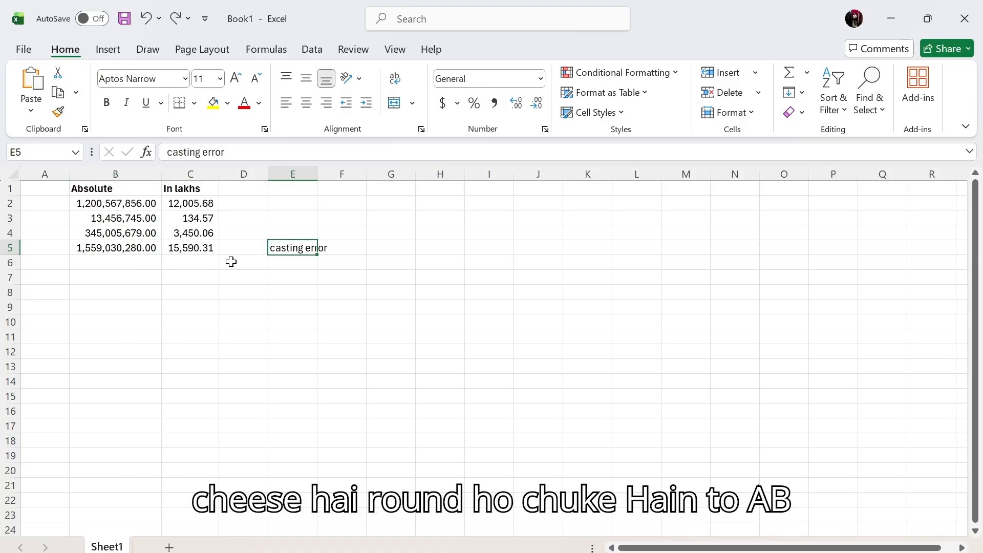
pyautogui.press('Left')
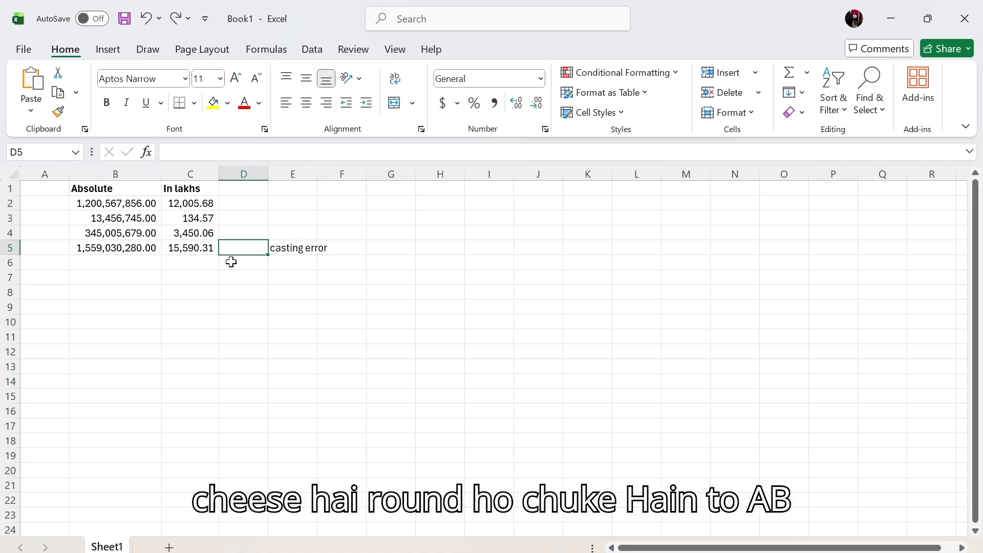
pyautogui.press('Up')
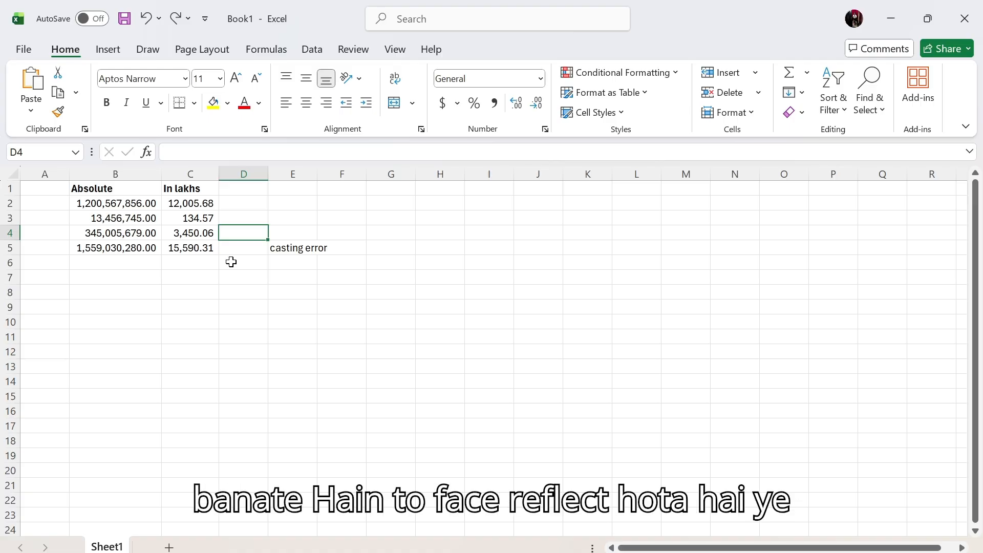
pyautogui.press('Up')
pyautogui.press('Left')
pyautogui.press('Up')
pyautogui.press('Down')
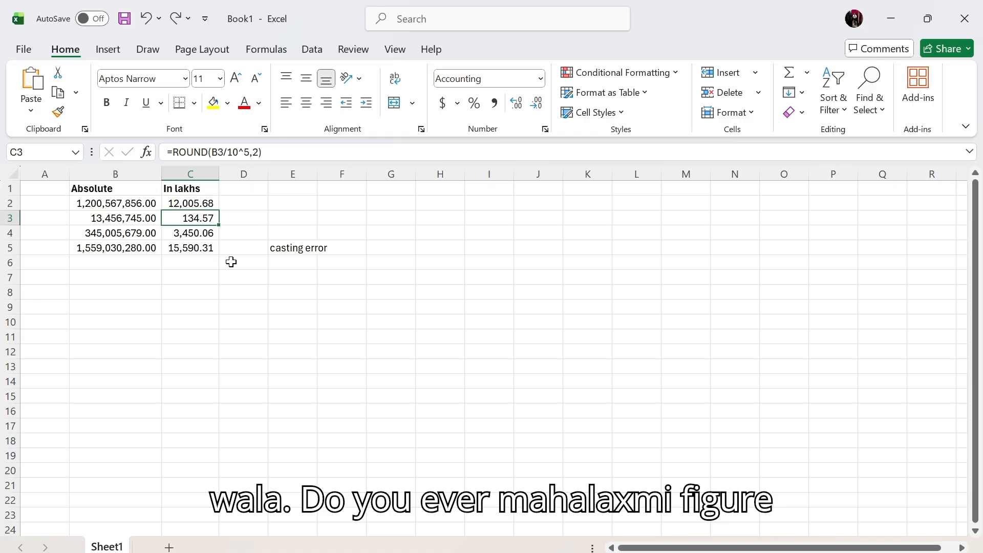
pyautogui.press('Right')
pyautogui.press('Up')
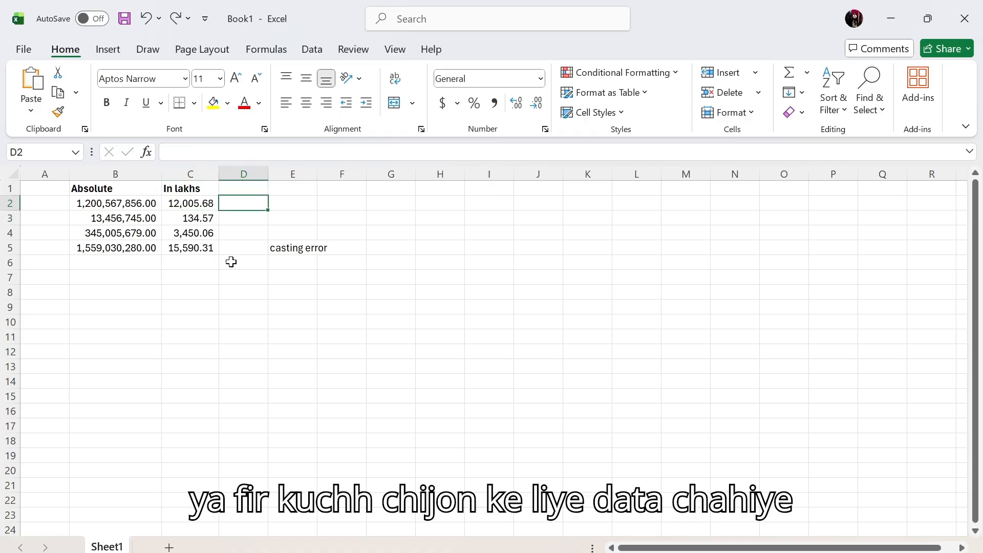
# Enter =C2*10^5 in cell E2 to convert the rounded lakhs figure back to an absolute amount.
pyautogui.press('Right')
pyautogui.write('=')
pyautogui.press('Left')
pyautogui.press('Left')
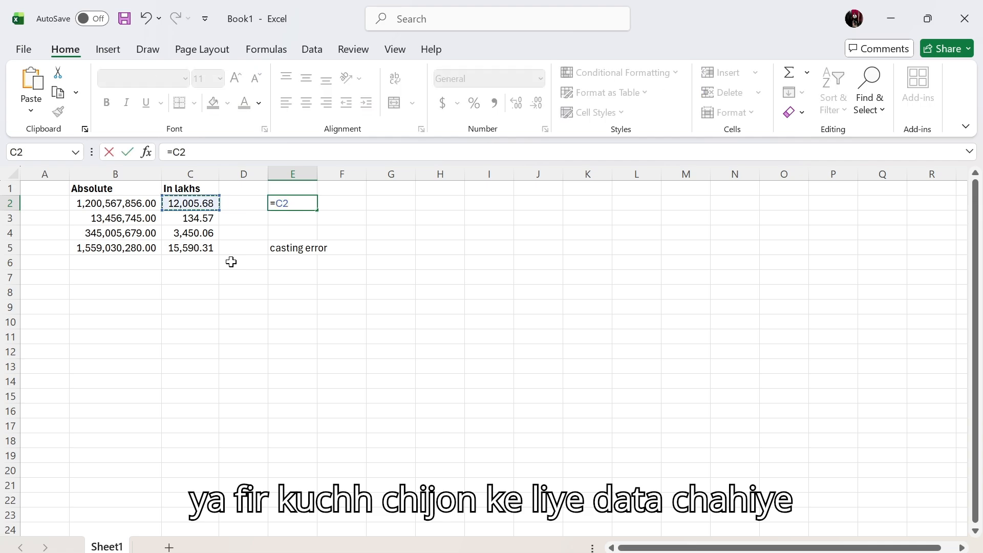
pyautogui.write('*10^')
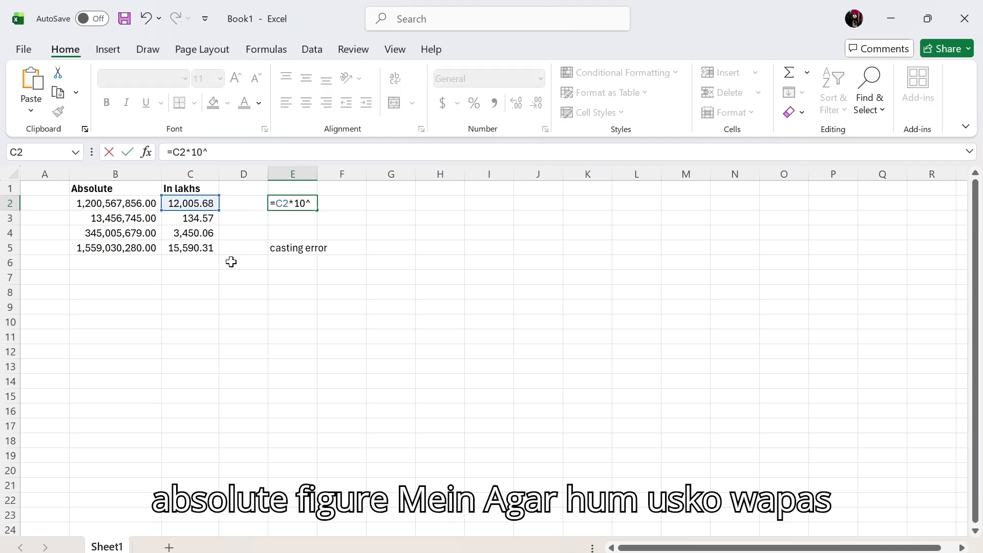
pyautogui.write('5')
pyautogui.press('Return')
pyautogui.press('Up')
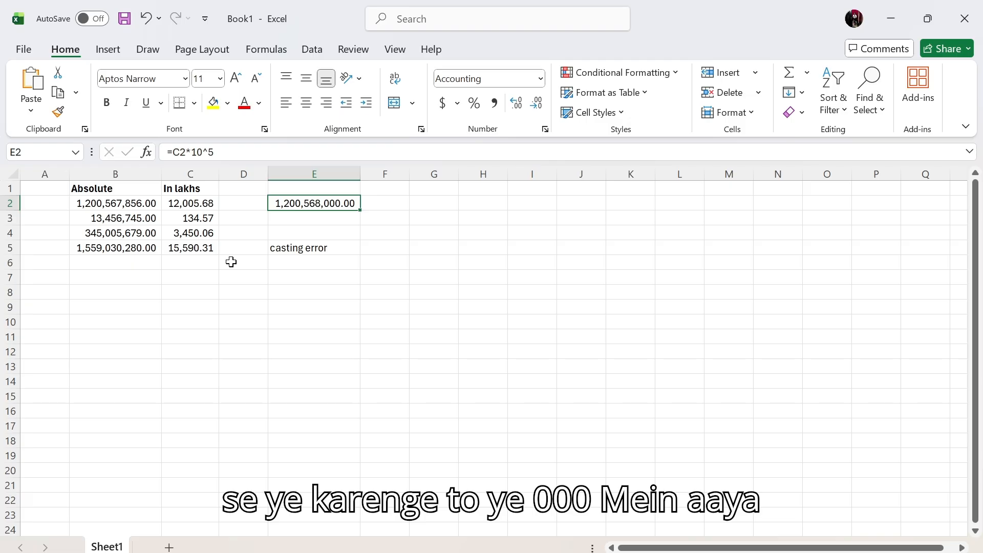
# Compare the reconverted amount in E2 with the original in B2, and inspect the ROUND formula in C2.
pyautogui.press('Left')
pyautogui.press('Left')
pyautogui.press('Left')
pyautogui.press('Right')
pyautogui.press('Right')
pyautogui.press('Right')
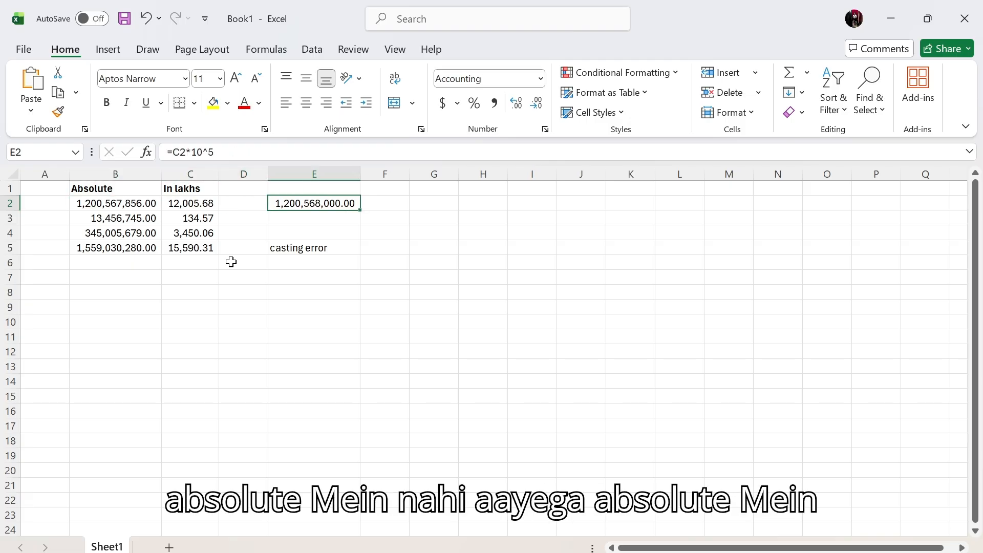
pyautogui.press('Left')
pyautogui.press('Left')
pyautogui.press('F2')
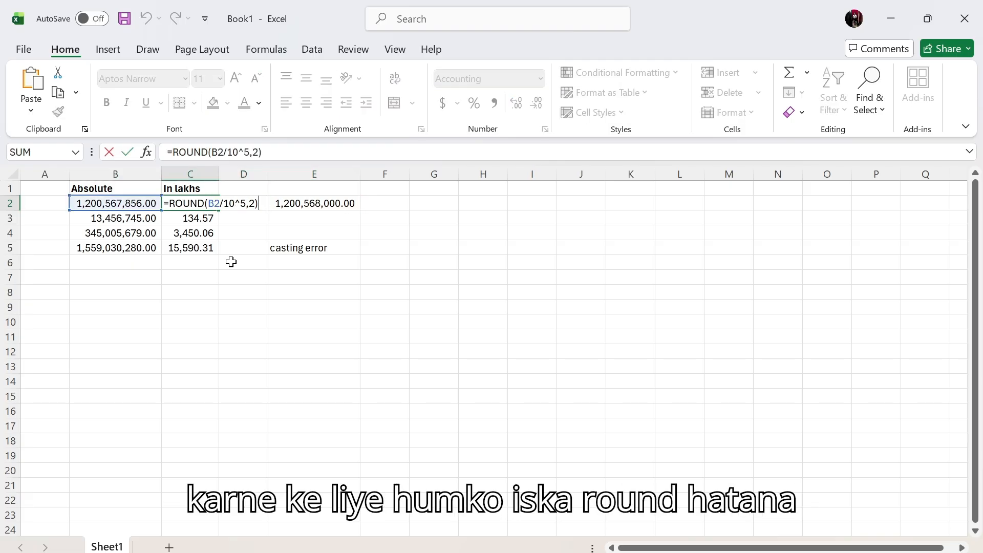
pyautogui.press('Escape')
pyautogui.press('F2')
pyautogui.press('Tab')
# Clear the reconversion formula from cell E2.
pyautogui.press('Right')
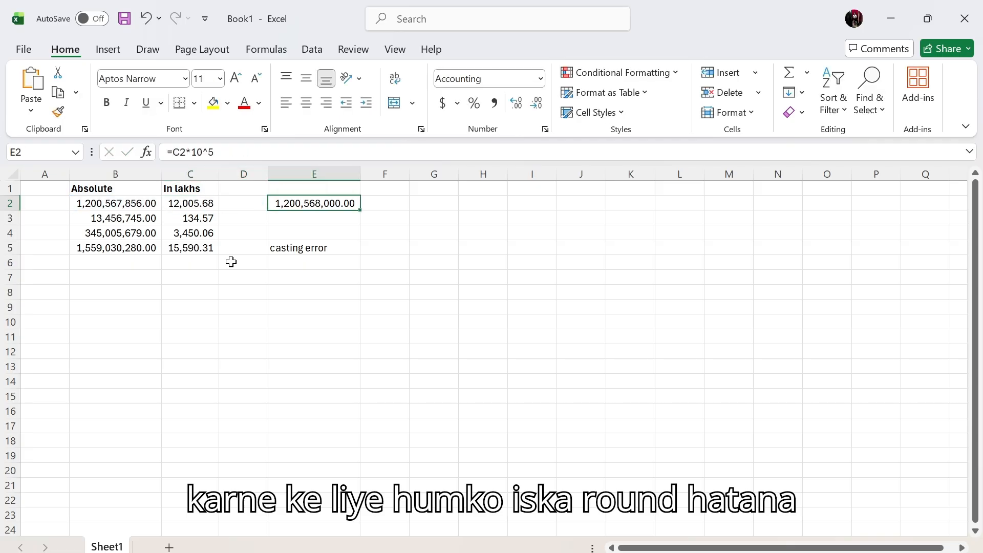
pyautogui.press('Delete')
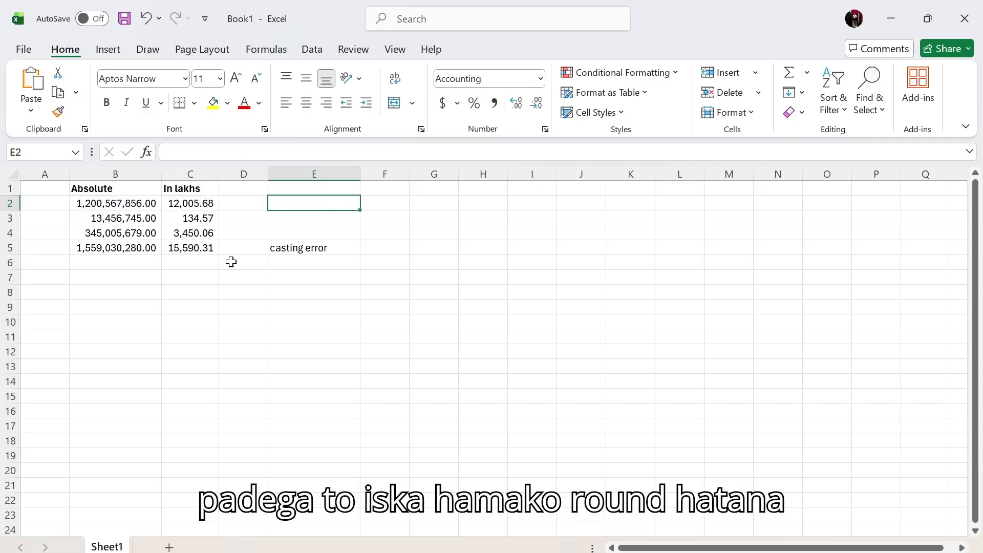
pyautogui.press('Left')
pyautogui.press('Right')
pyautogui.press('super+shift+s')
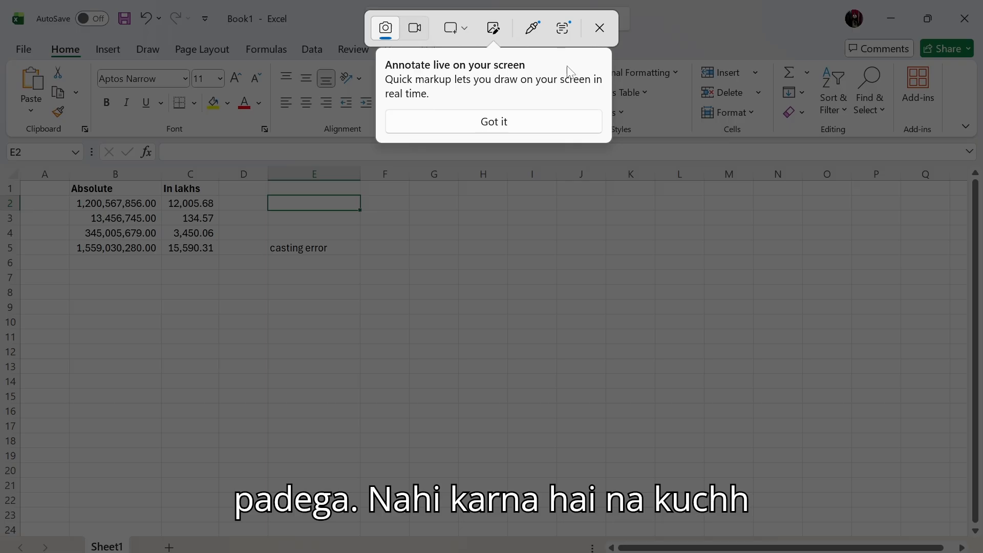
pyautogui.click(598, 29)
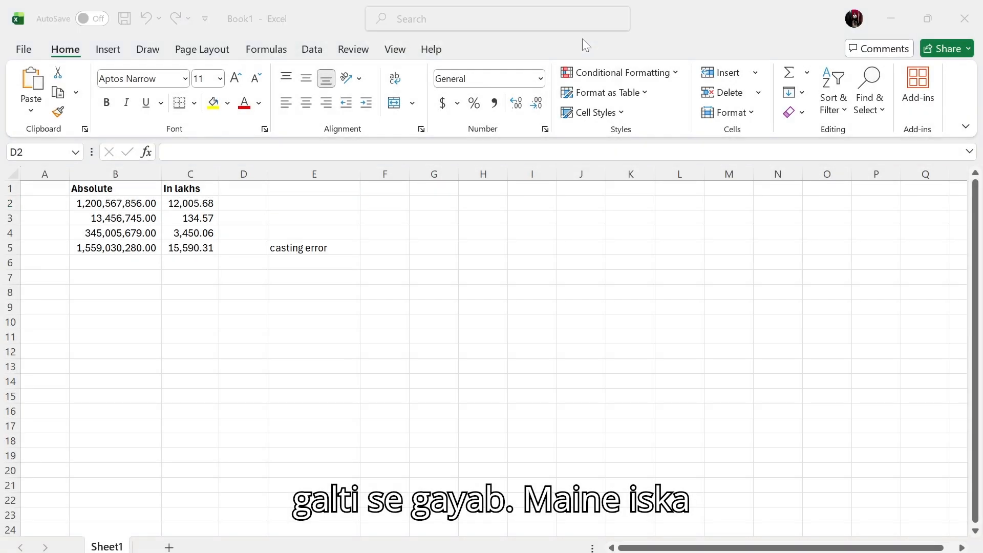
pyautogui.press('Left')
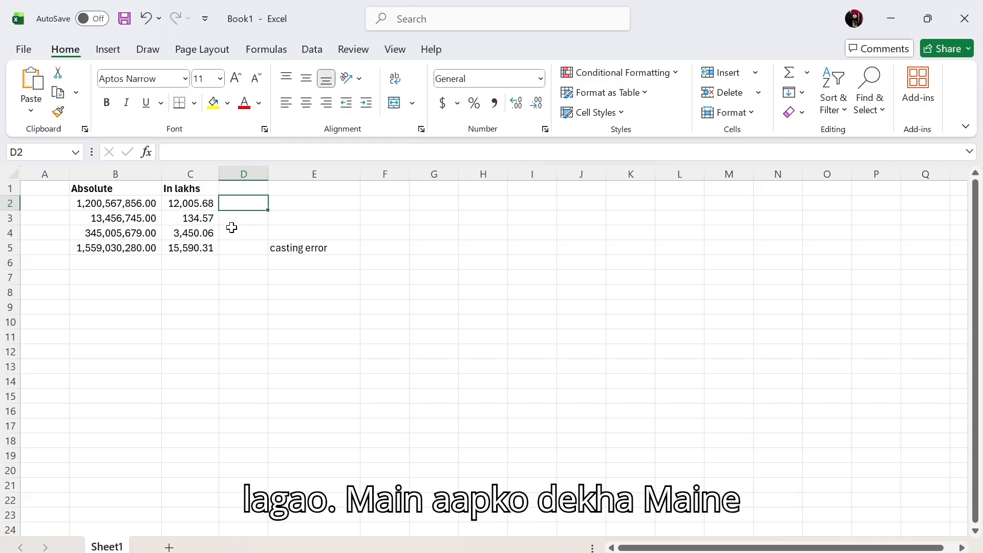
pyautogui.press('Left')
pyautogui.press('Right')
pyautogui.hotkey('ctrl', 'h')
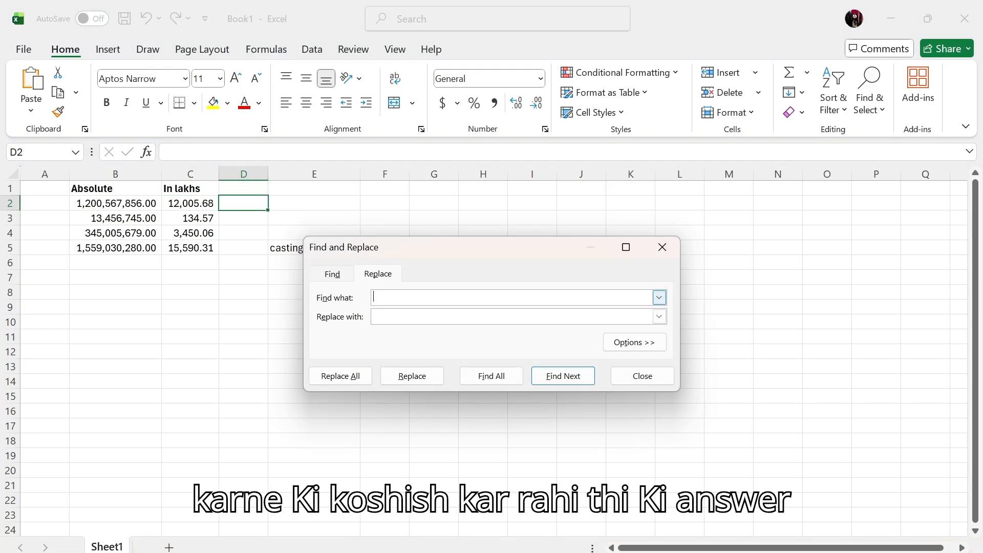
pyautogui.press('Escape')
# Inspect the ROUND formulas in C2 to C4 and the SUM formula in C5 of the In lakhs column.
pyautogui.press('Left')
pyautogui.press('Left')
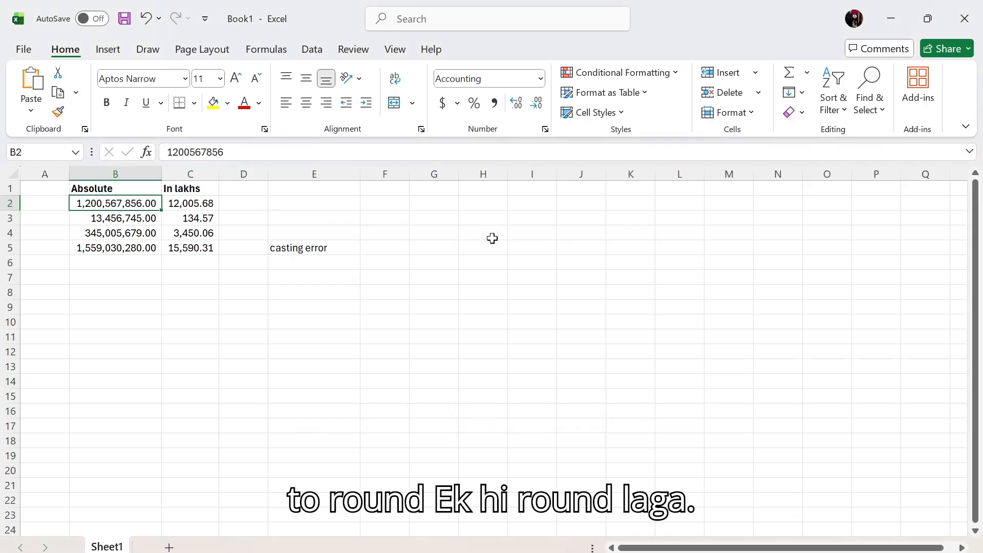
pyautogui.press('Right')
pyautogui.press('F2')
pyautogui.press('Escape')
pyautogui.press('Down')
pyautogui.press('F2')
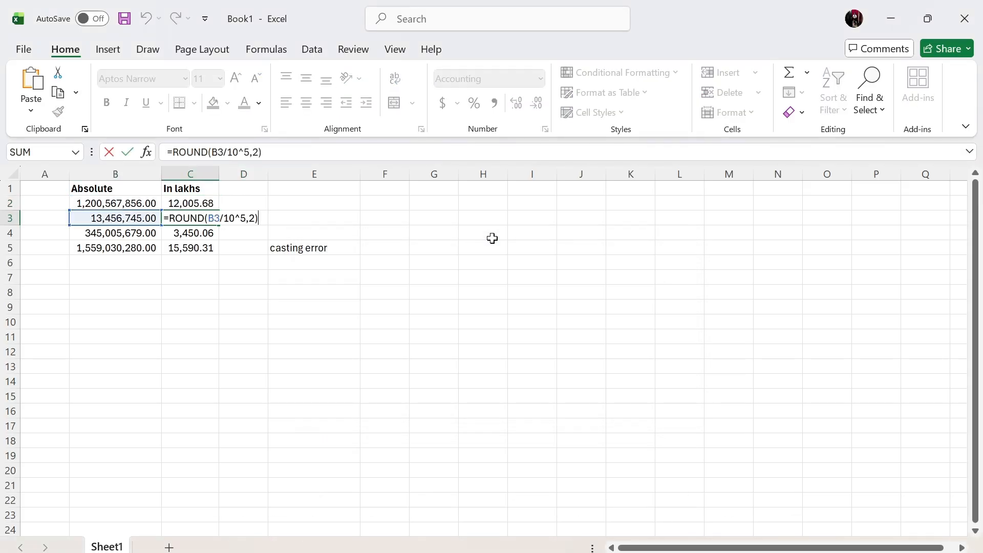
pyautogui.press('Escape')
pyautogui.press('Down')
pyautogui.press('F2')
pyautogui.press('Escape')
pyautogui.press('Down')
pyautogui.press('F2')
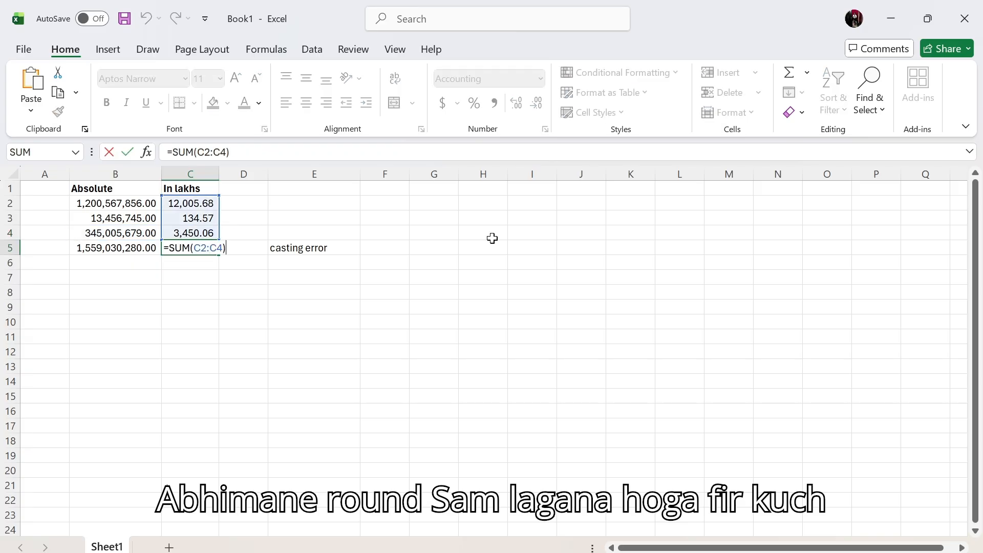
pyautogui.press('Escape')
# Compare the SUM formula totalling the Absolute column in B5 with the one totalling the In lakhs column in C5.
pyautogui.press('Down')
pyautogui.press('Left')
pyautogui.press('Up')
pyautogui.press('F2')
pyautogui.press('Escape')
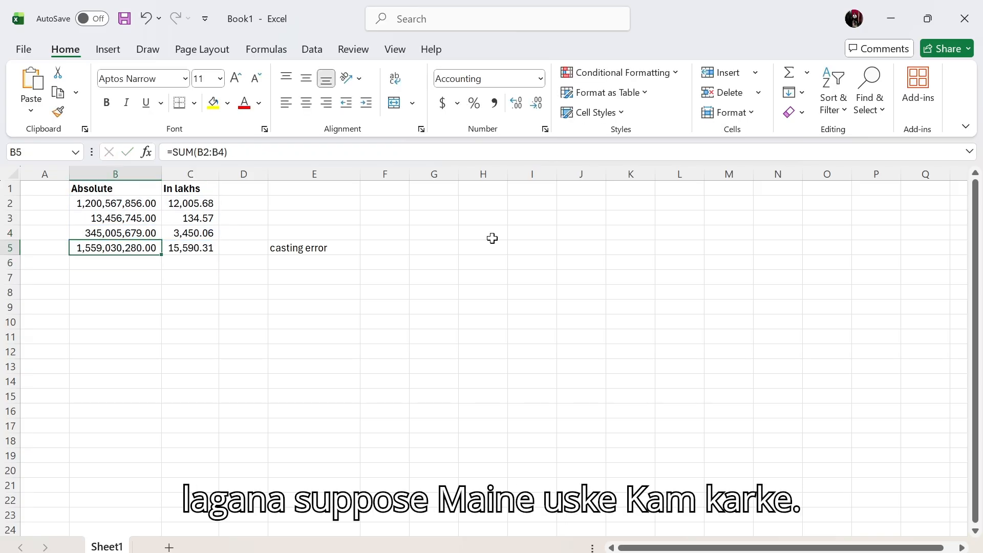
pyautogui.press('F2')
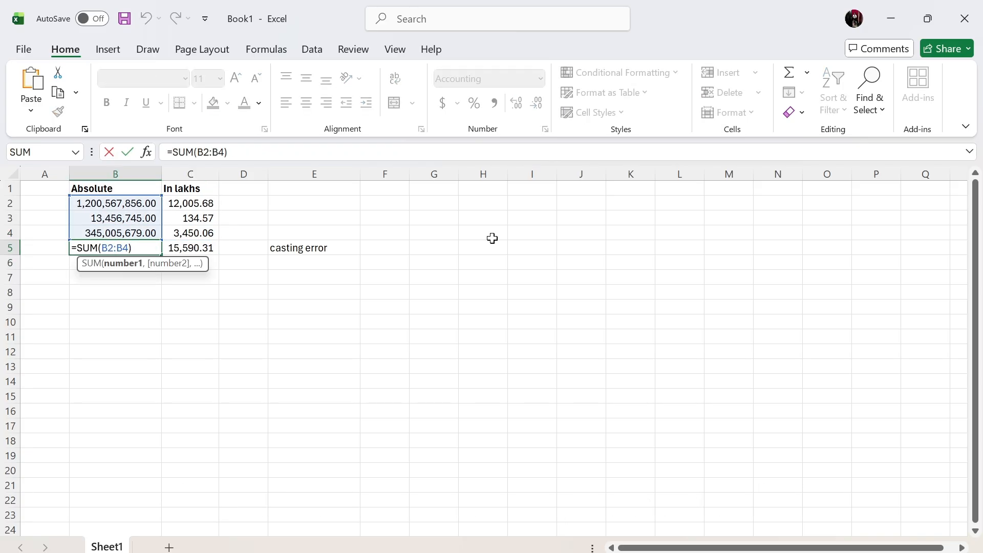
pyautogui.press('Escape')
pyautogui.press('Right')
pyautogui.press('F2')
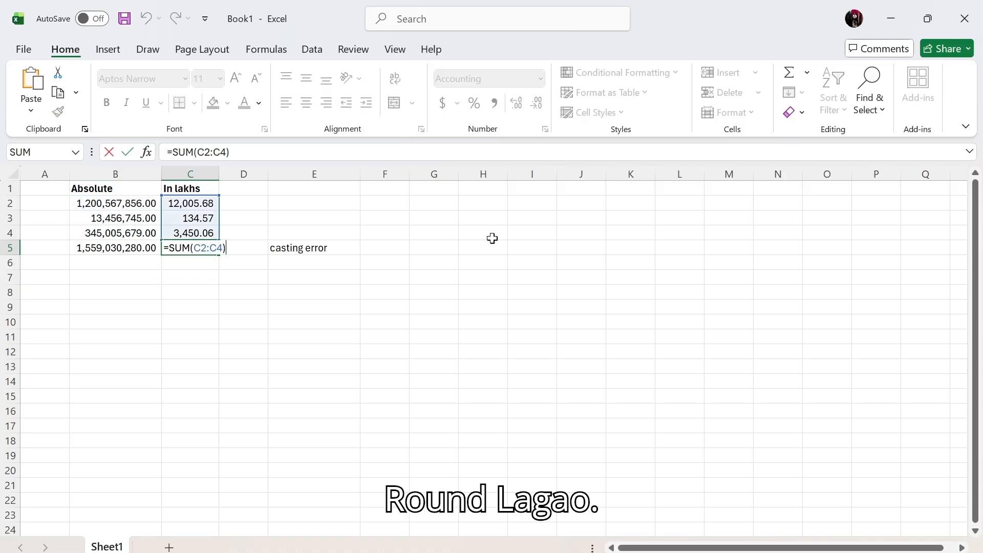
pyautogui.press('Escape')
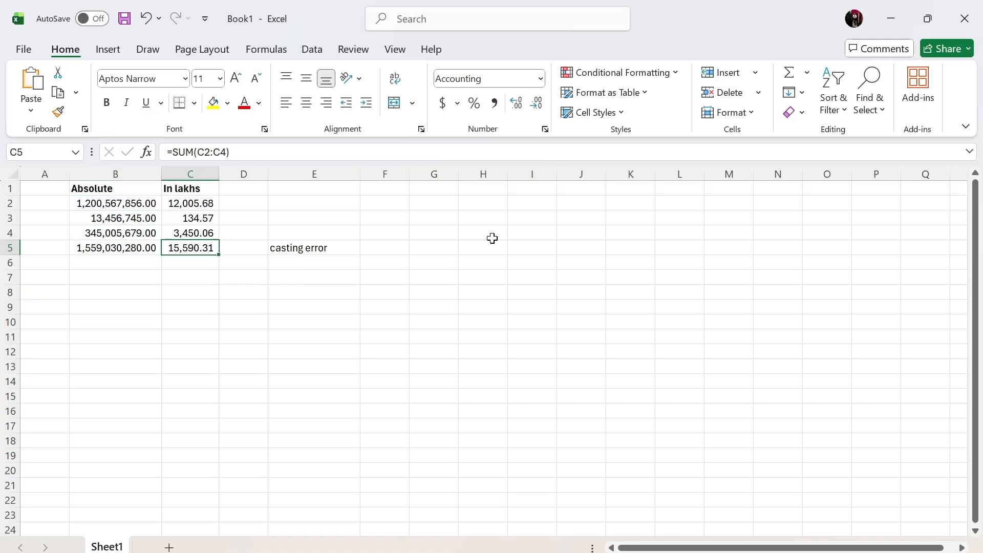
pyautogui.press('F2')
pyautogui.press('Escape')
pyautogui.press('F2')
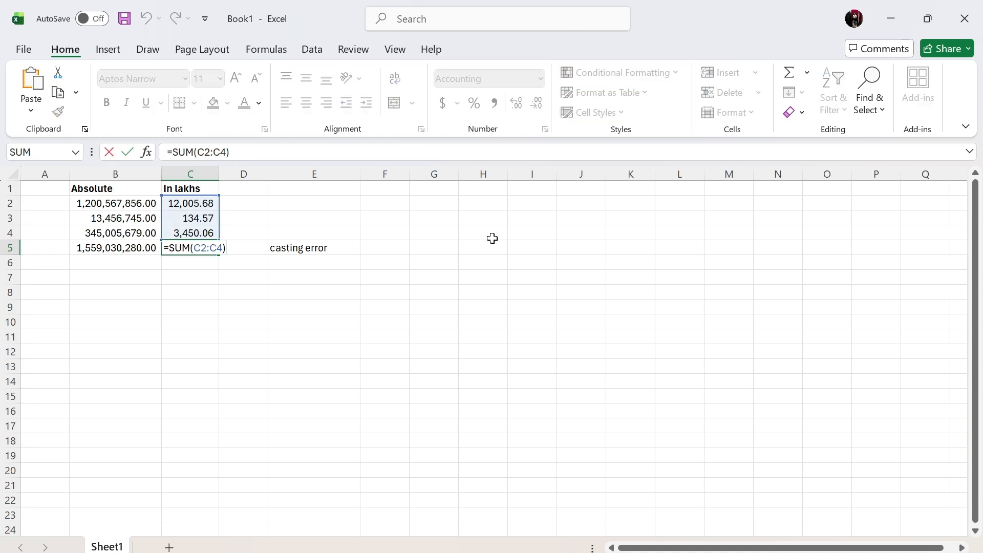
pyautogui.press('Escape')
# Try to replace every "round(" in the sheet's formulas with nothing, and close Find and Replace.
pyautogui.press('Up')
pyautogui.press('Up')
pyautogui.press('Up')
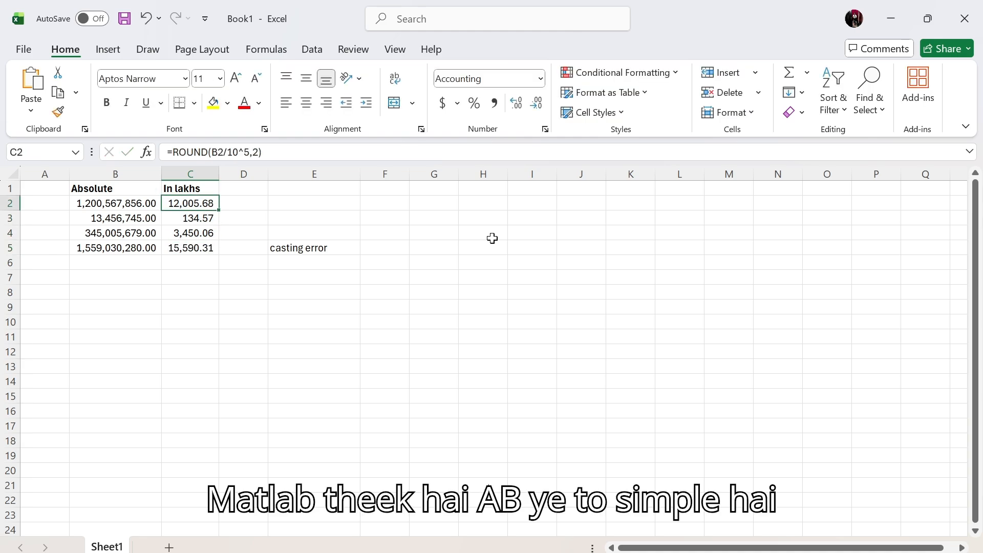
pyautogui.hotkey('ctrl', 'h')
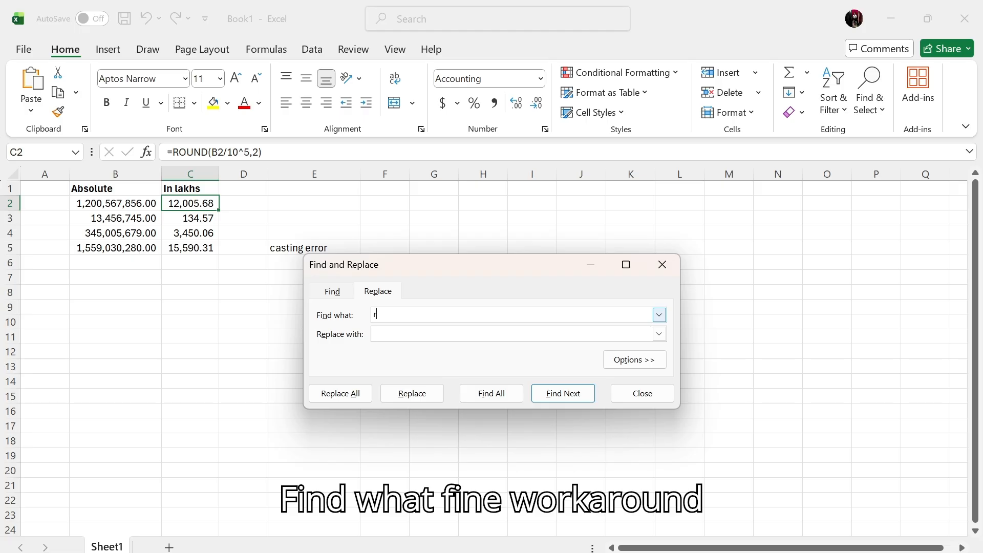
pyautogui.write('ound(')
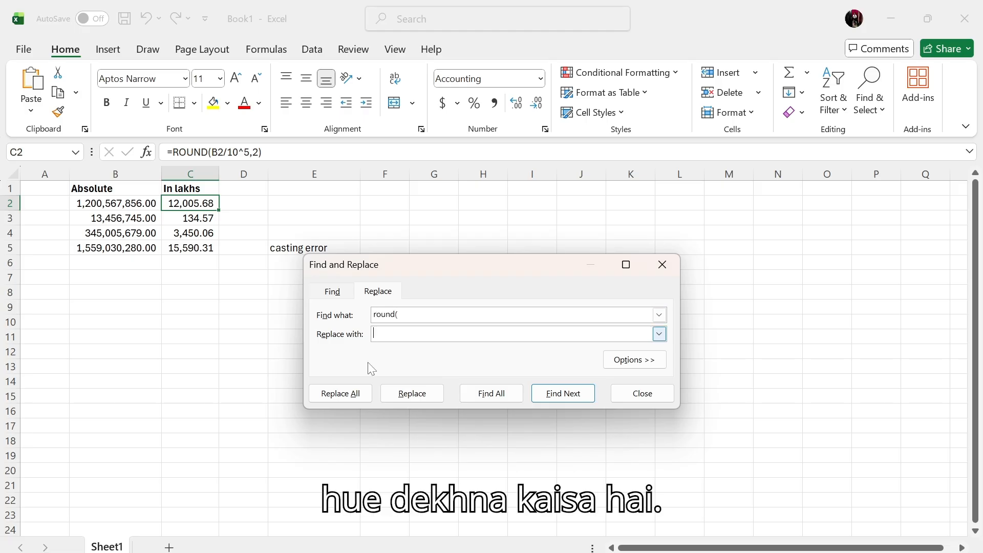
pyautogui.click(346, 393)
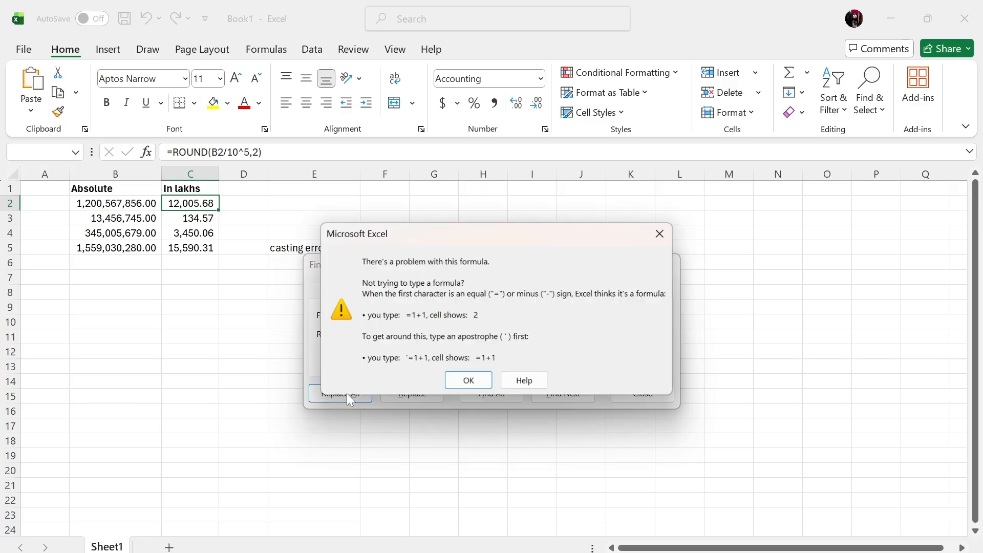
pyautogui.click(480, 381)
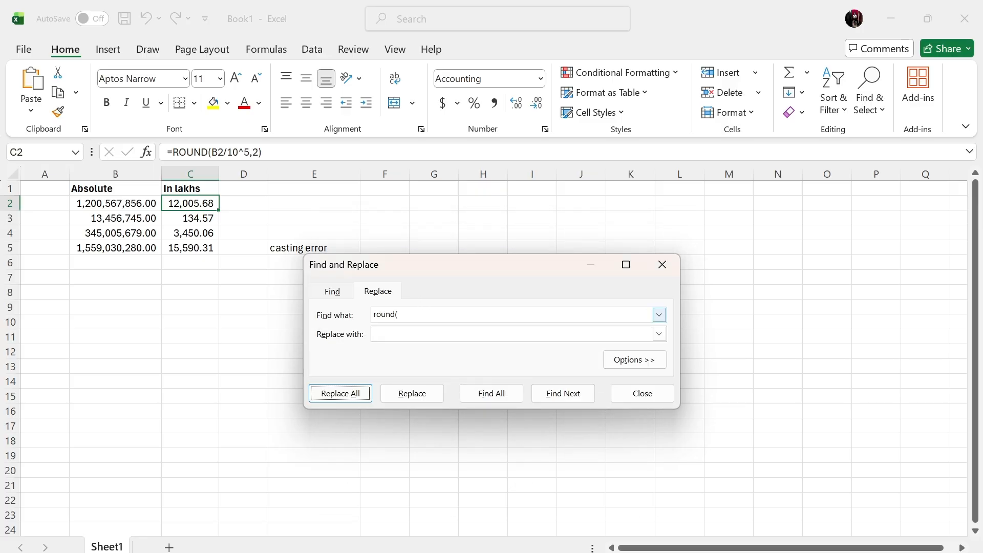
pyautogui.click(403, 314)
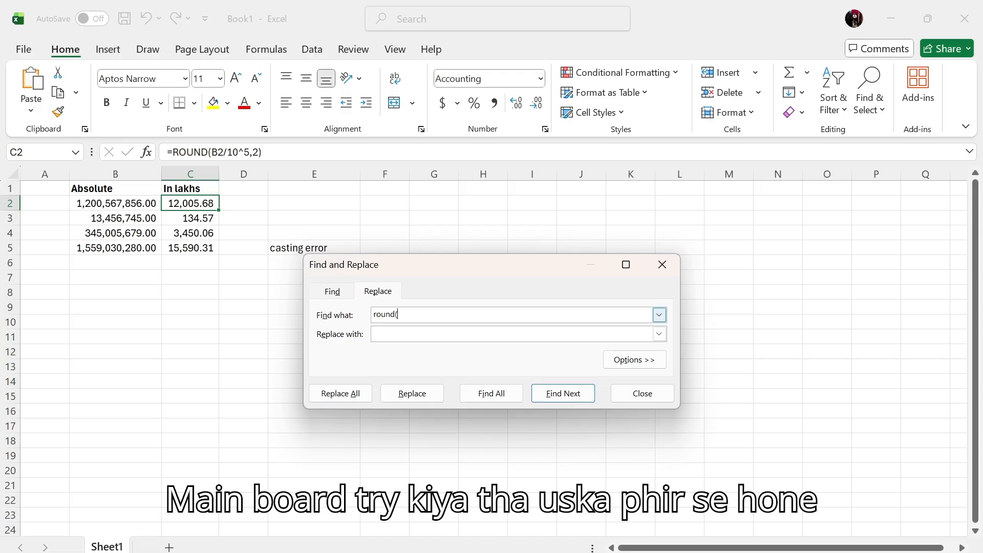
pyautogui.click(649, 264)
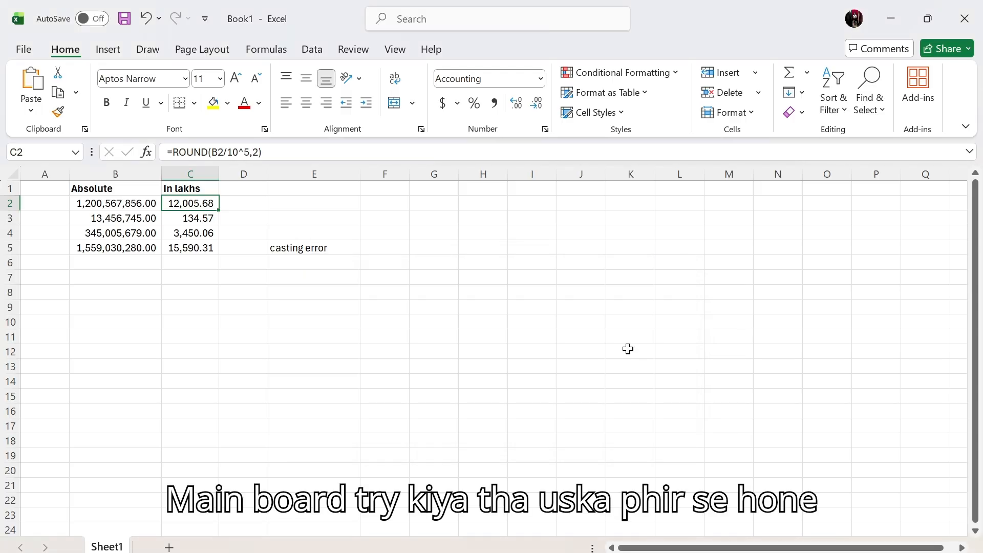
# Switch to ChatGPT in the browser and open the saved chat "Advance Excel Features".
pyautogui.click(658, 552)
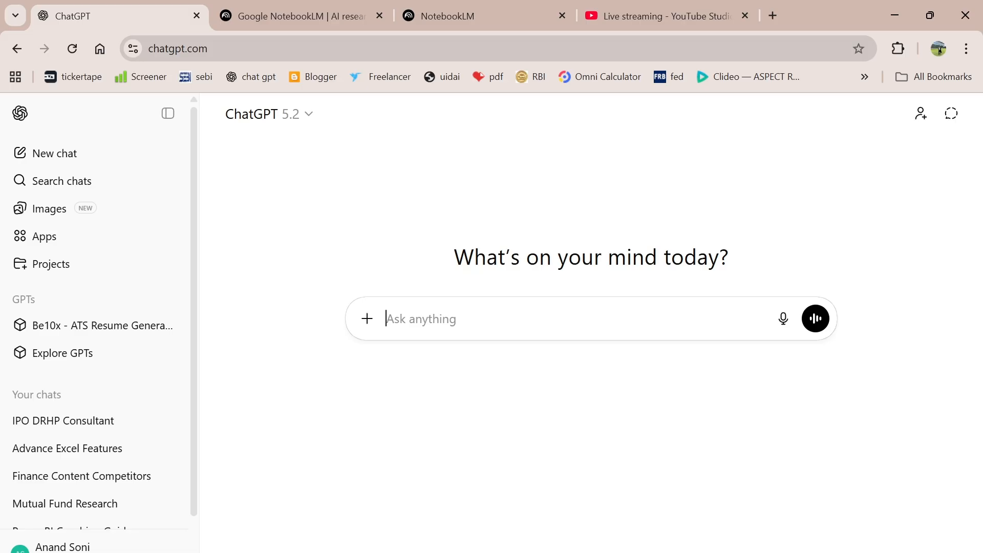
pyautogui.scroll(-1, 124, 371)
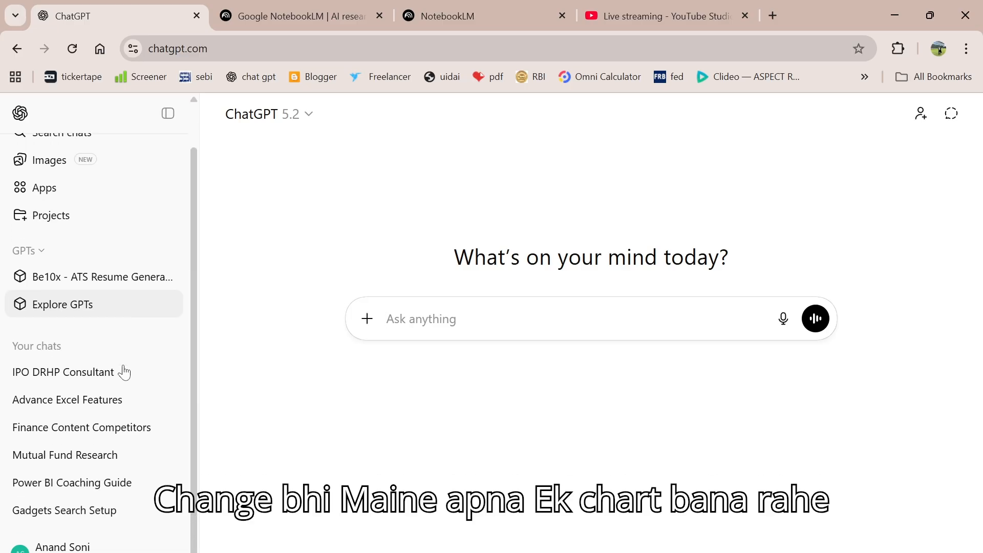
pyautogui.click(99, 394)
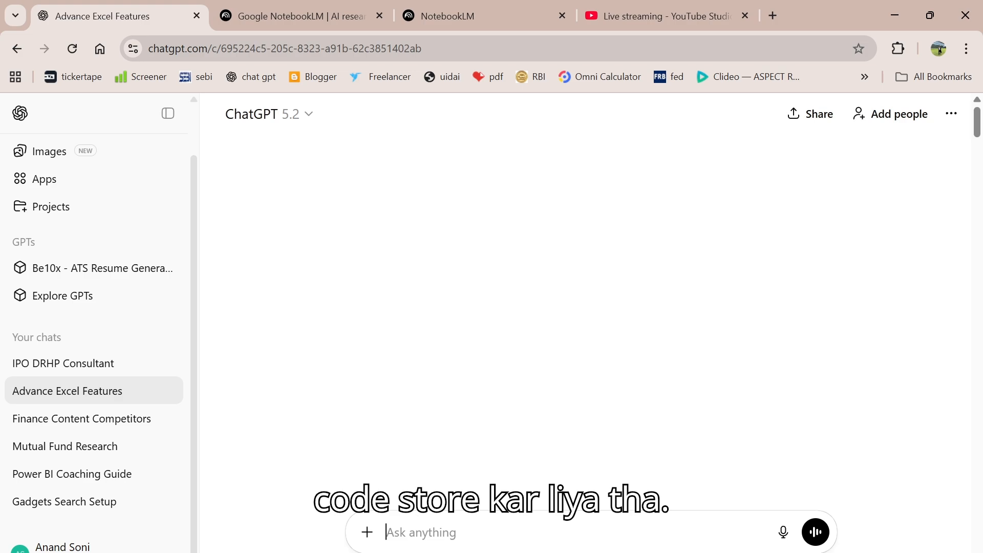
pyautogui.write('share')
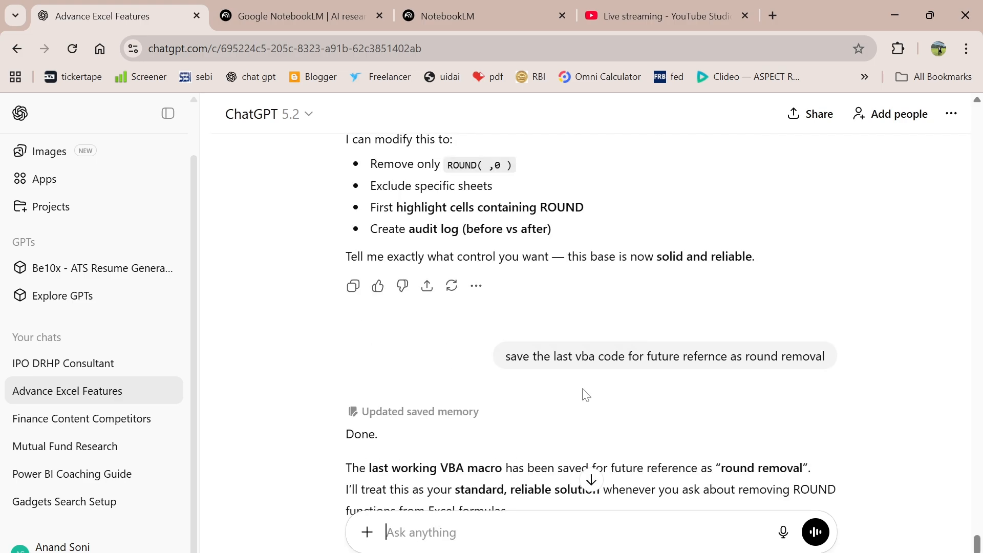
# Examine the chat's VBA solutions for removing ROUND functions, and locate the main macro RemoveAllRoundFunctions_Reliable.
pyautogui.scroll(15, 793, 370)
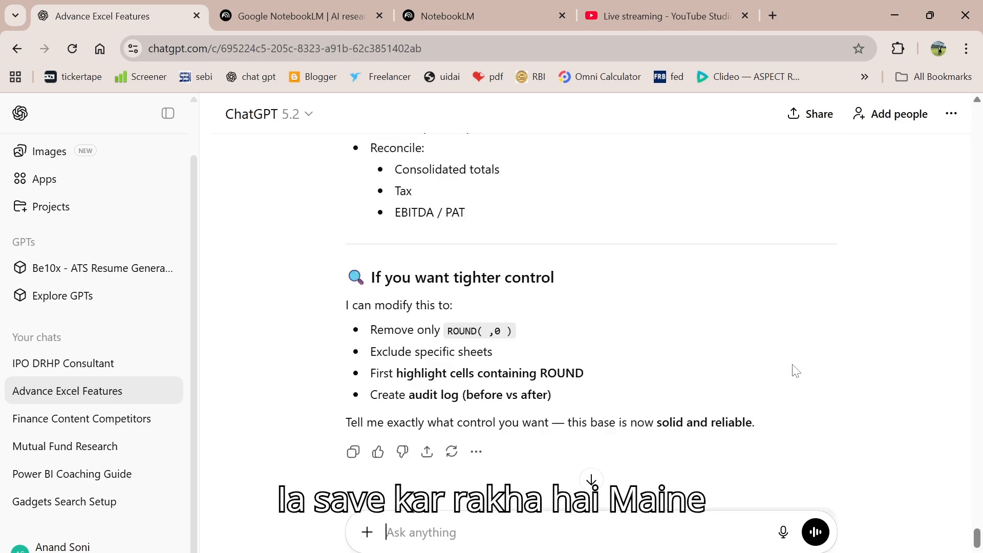
pyautogui.scroll(15, 795, 370)
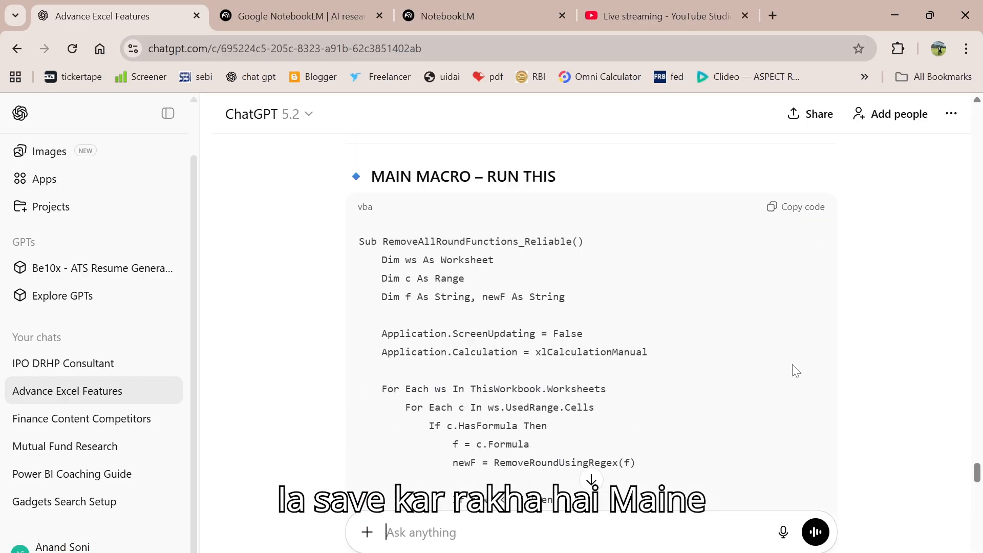
pyautogui.scroll(15, 795, 369)
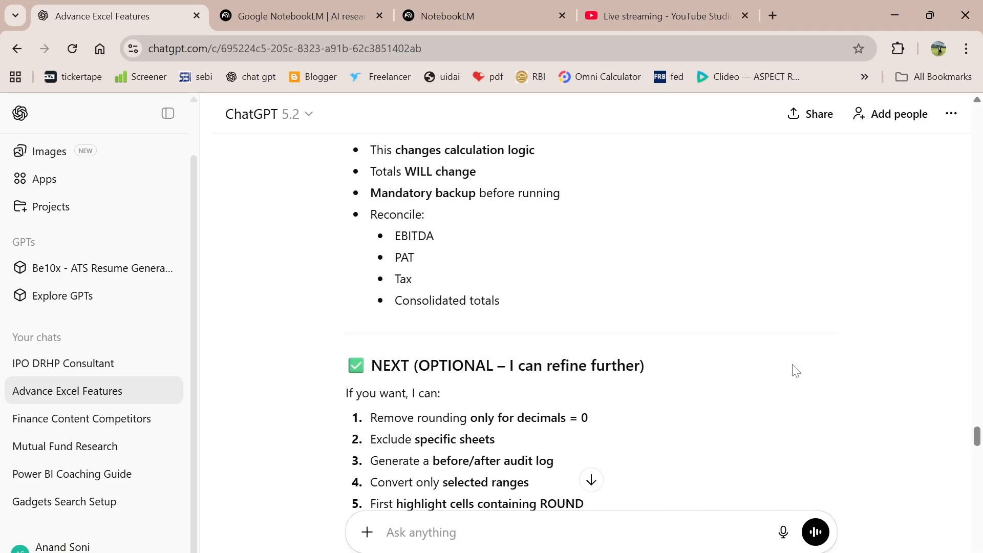
pyautogui.scroll(15, 795, 369)
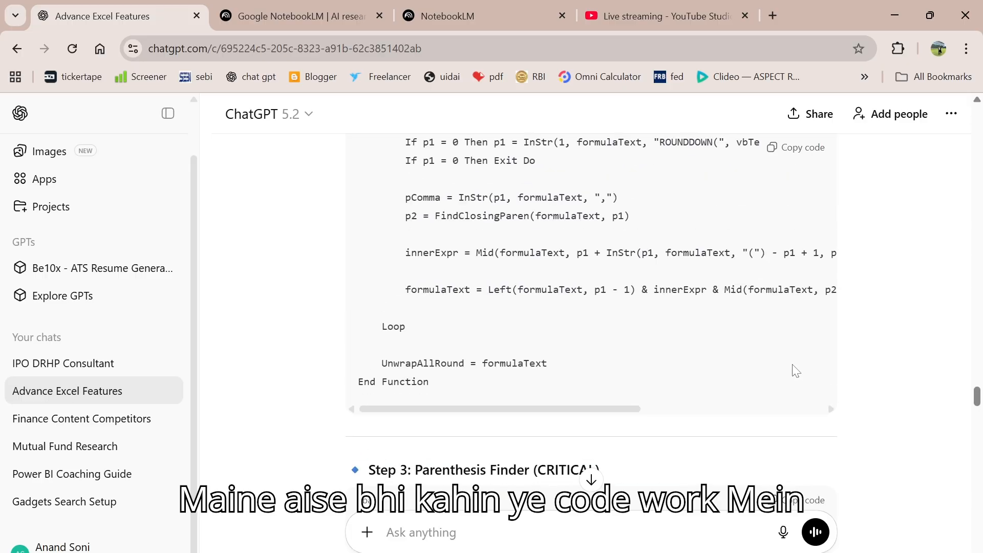
pyautogui.scroll(9, 795, 369)
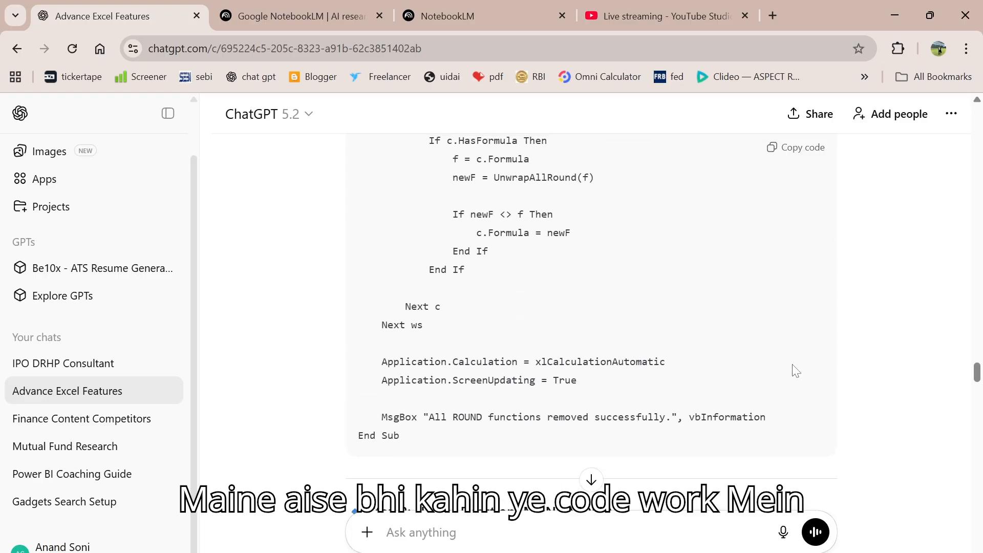
pyautogui.scroll(-10, 795, 369)
pyautogui.scroll(10, 681, 218)
pyautogui.scroll(-10, 681, 217)
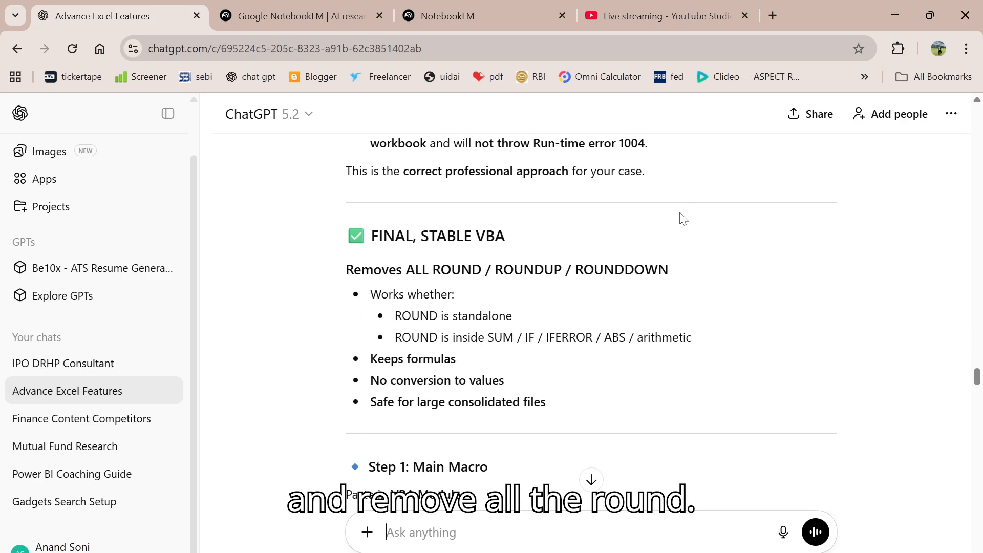
pyautogui.scroll(-20, 683, 218)
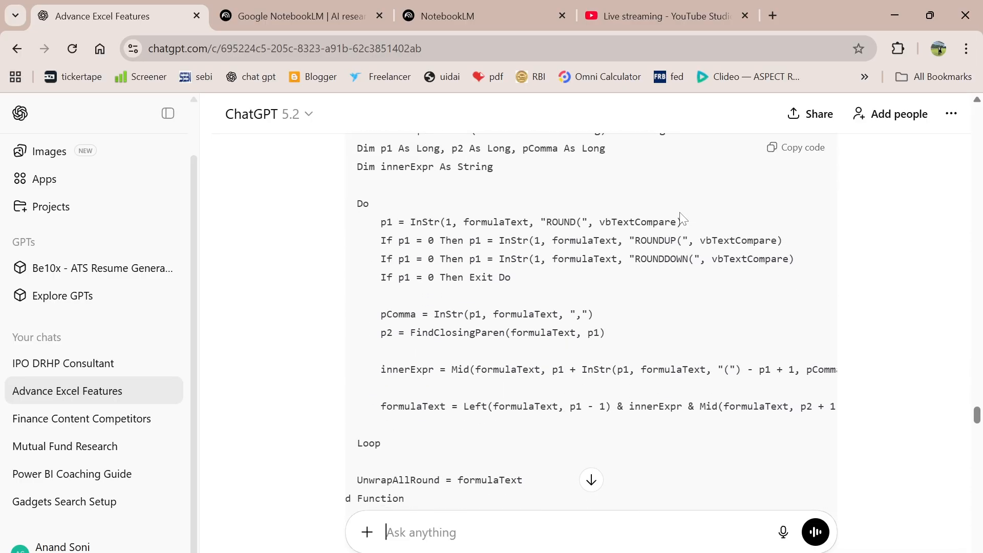
pyautogui.scroll(-20, 682, 217)
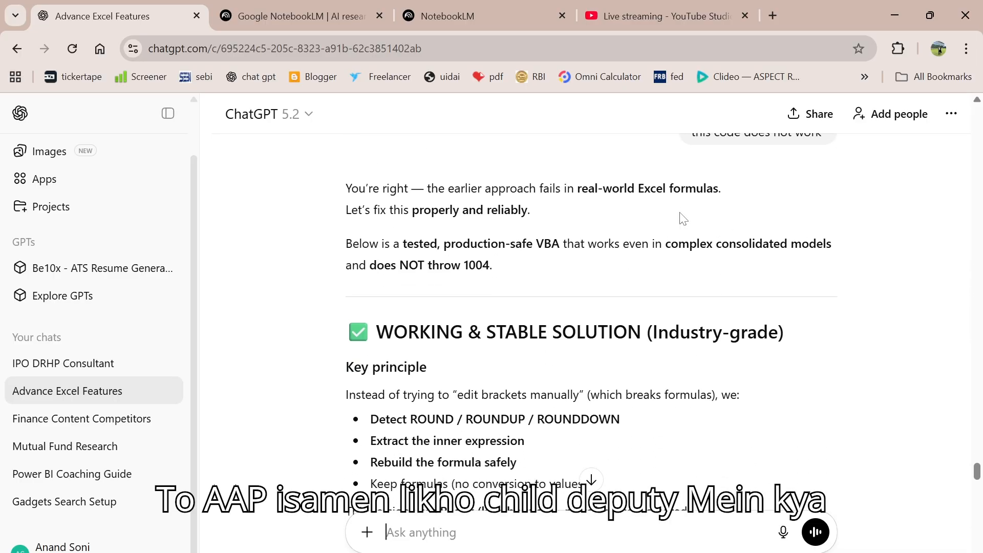
pyautogui.scroll(-15, 682, 217)
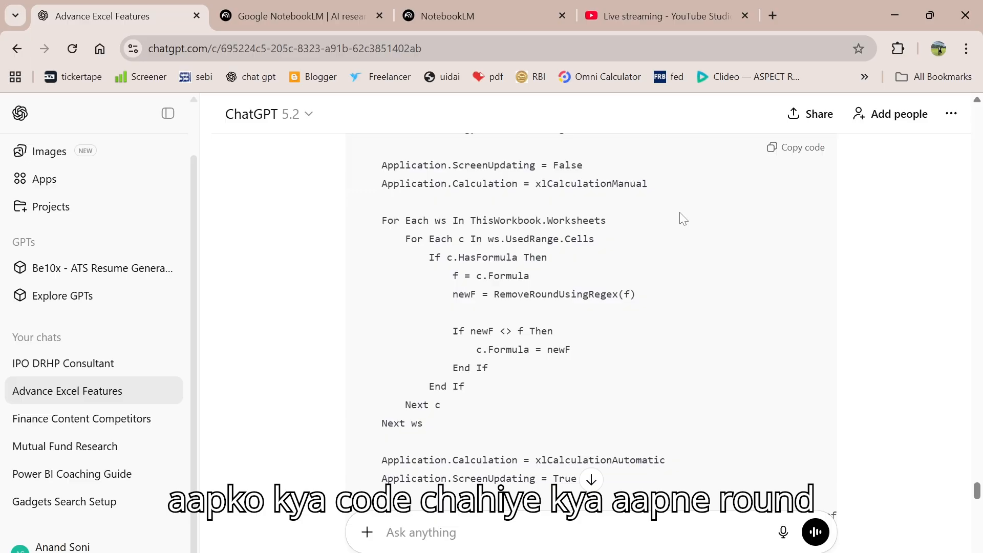
pyautogui.scroll(-20, 683, 217)
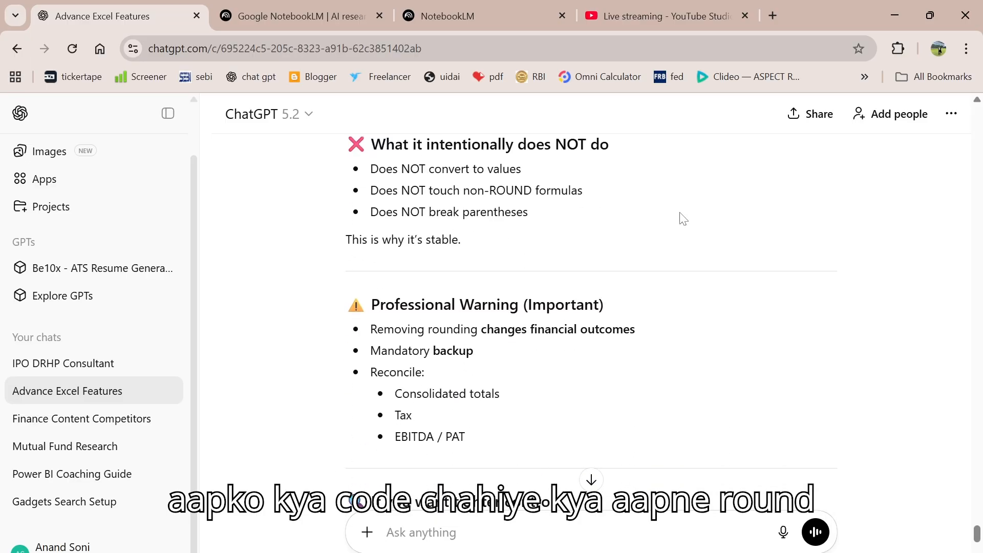
pyautogui.scroll(20, 682, 218)
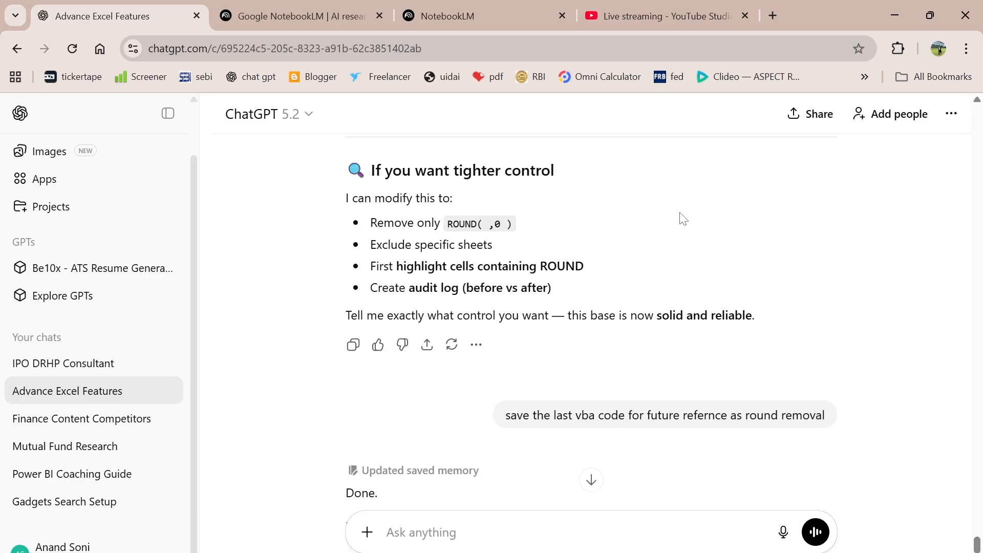
pyautogui.scroll(14, 683, 218)
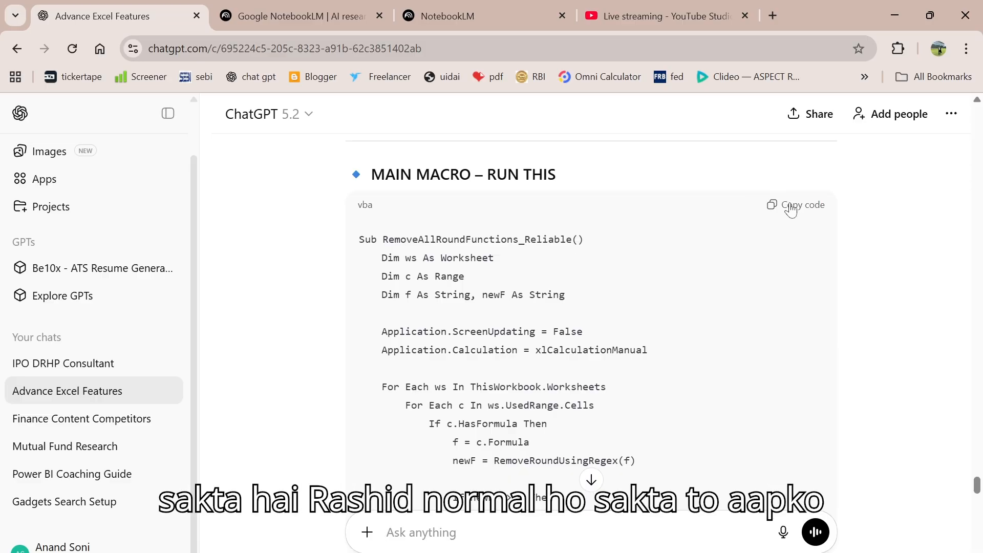
# Switch to the Visual Basic editor of the Book1 workbook and widen its project explorer.
pyautogui.click(582, 552)
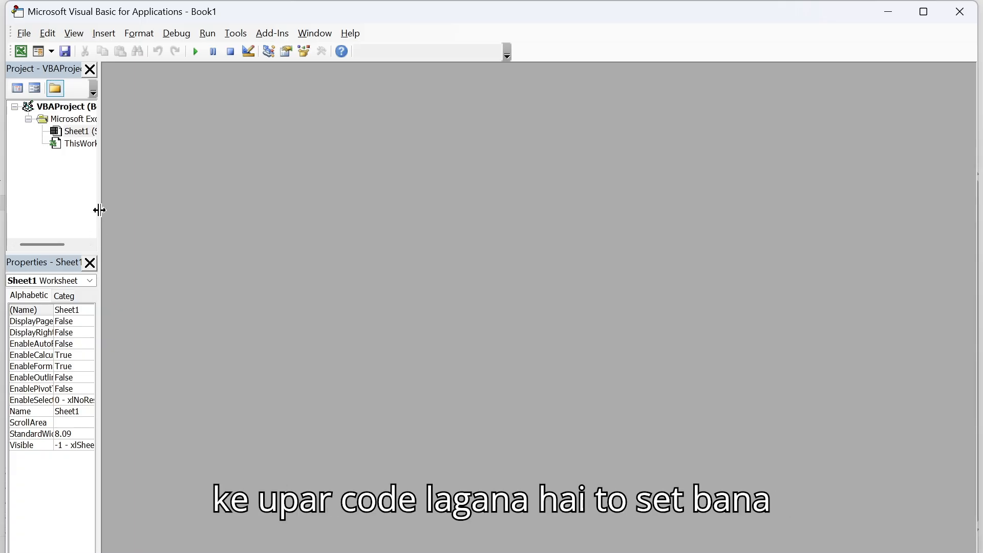
pyautogui.moveTo(101, 211); pyautogui.dragTo(190, 206)
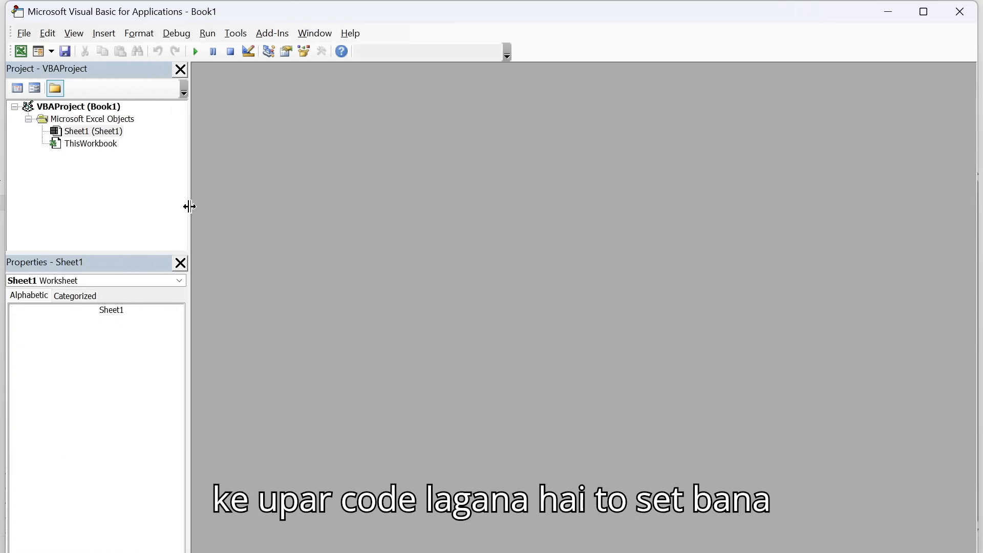
# Open the ThisWorkbook code module and paste in the main macro RemoveAllRoundFunctions_Reliable copied from the ChatGPT chat.
pyautogui.doubleClick(91, 144)
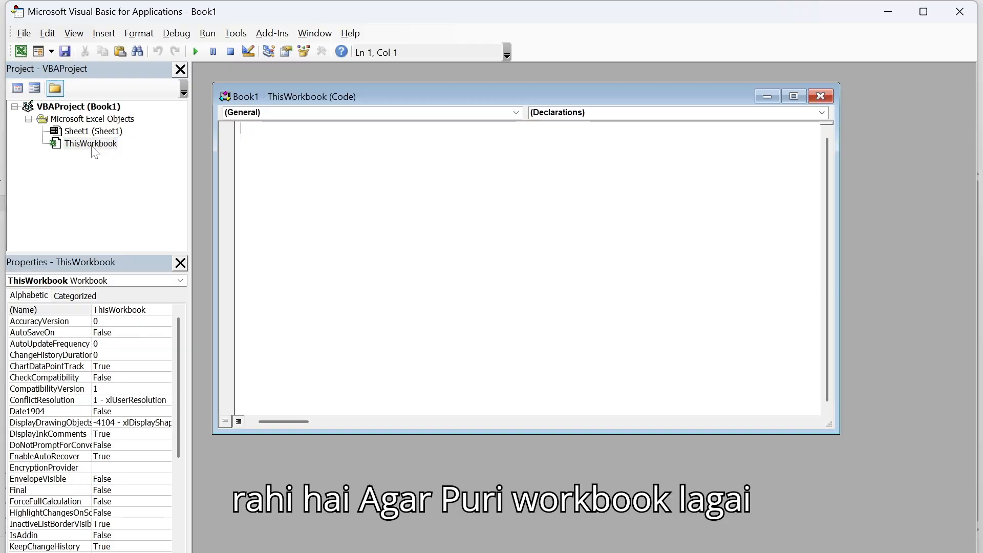
pyautogui.hotkey('alt', 'Tab')
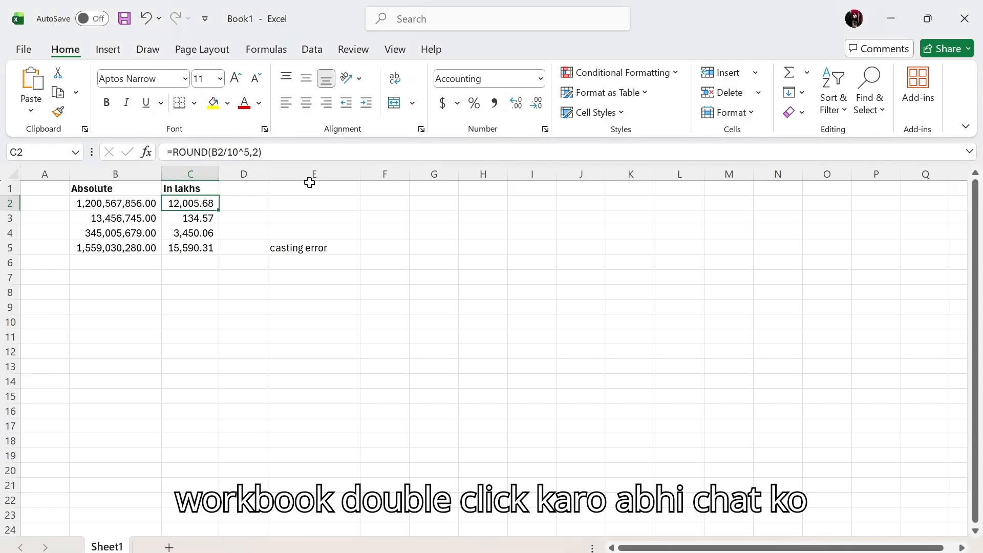
pyautogui.hotkey('alt', 'Tab')
pyautogui.press('Tab')
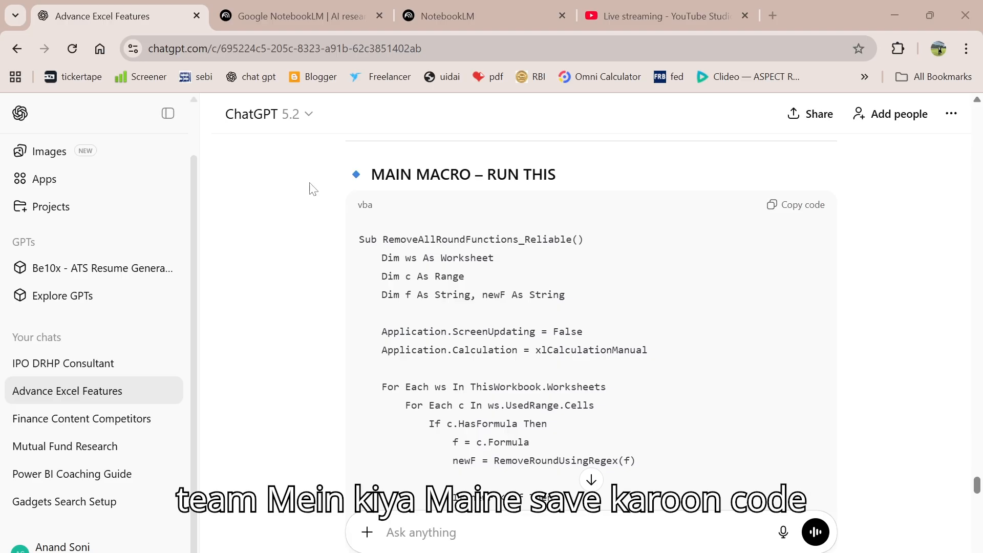
pyautogui.click(786, 205)
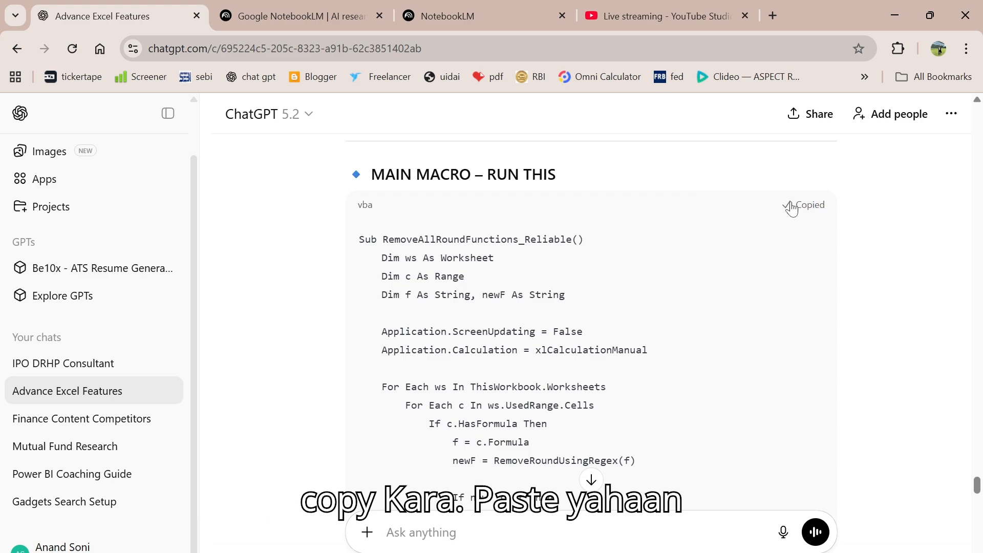
pyautogui.hotkey('alt', 'Tab')
pyautogui.press('Tab')
pyautogui.hotkey('ctrl', 'v')
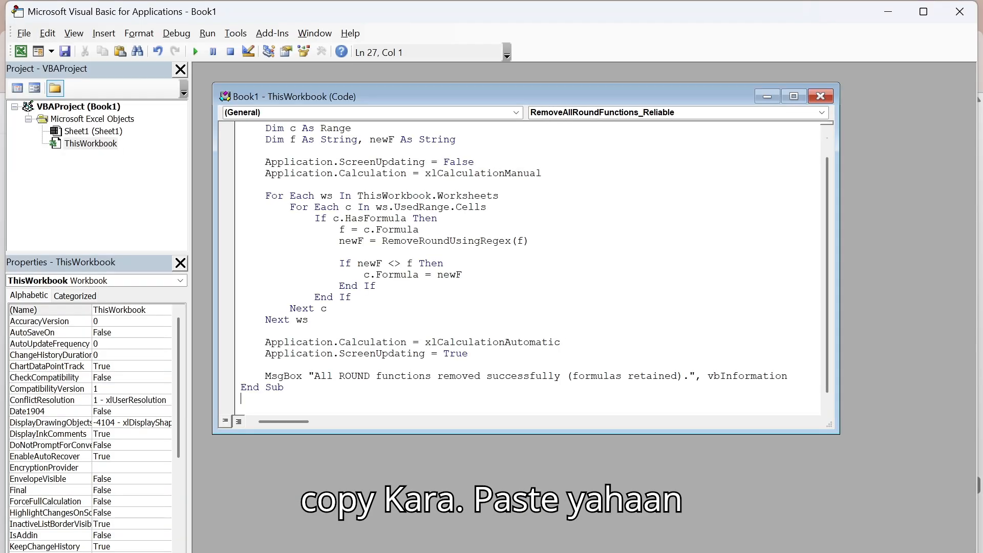
# Copy the helper function RemoveRoundUsingRegex from the ChatGPT chat and paste it below the main macro in the ThisWorkbook module.
pyautogui.hotkey('alt', 'Tab')
pyautogui.scroll(-6, 658, 291)
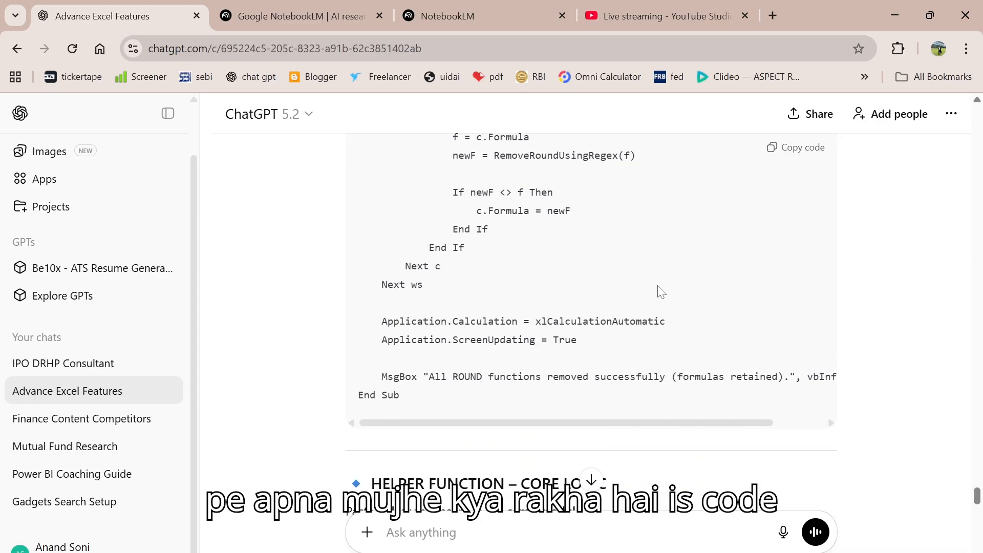
pyautogui.scroll(-4, 659, 291)
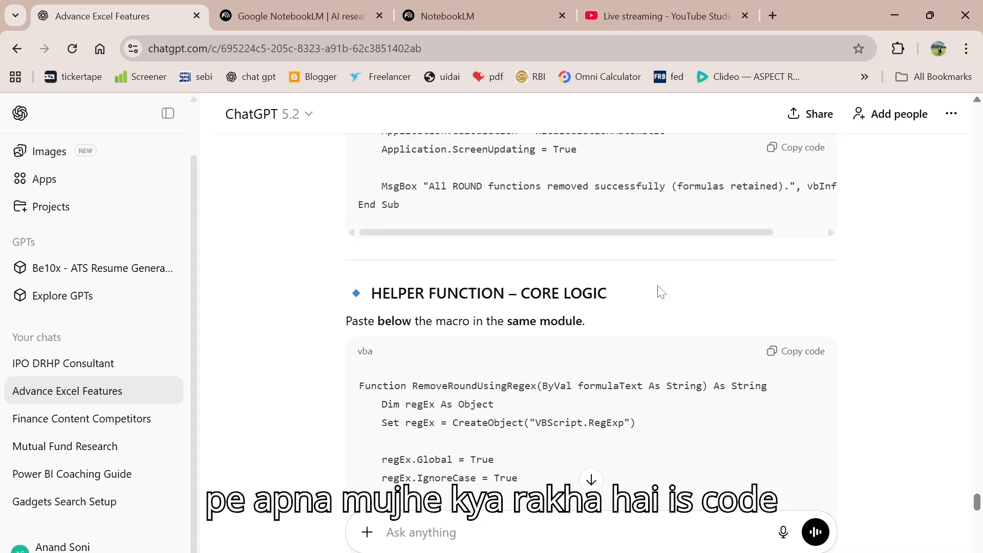
pyautogui.click(784, 350)
pyautogui.hotkey('alt', 'Tab')
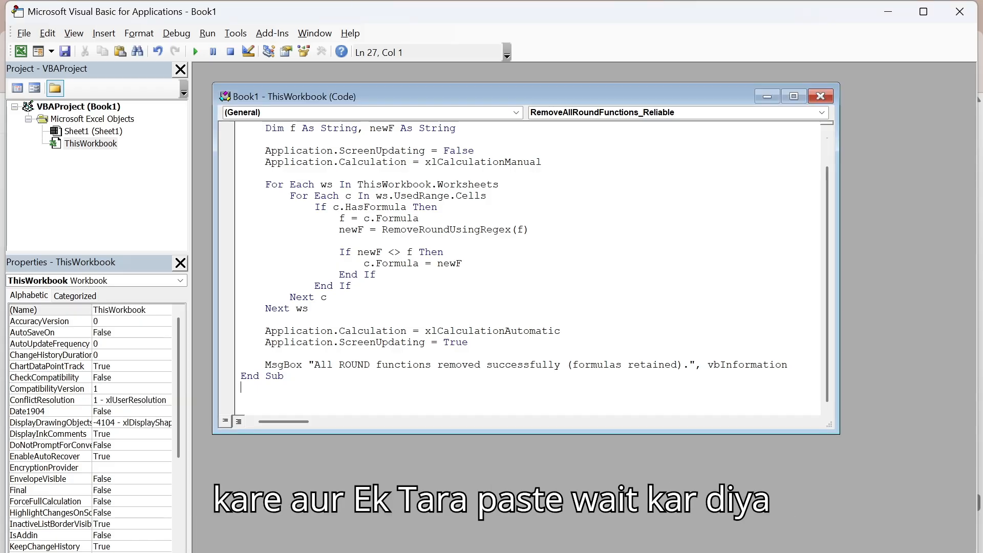
pyautogui.hotkey('ctrl', 'v')
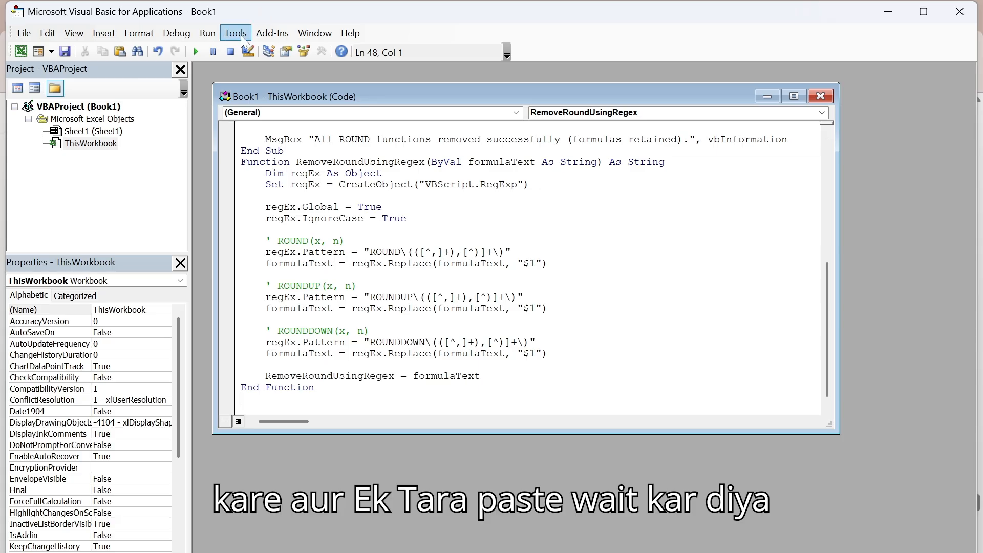
# Run the RemoveAllRoundFunctions_Reliable macro on the workbook and dismiss its message.
pyautogui.click(205, 33)
pyautogui.click(229, 50)
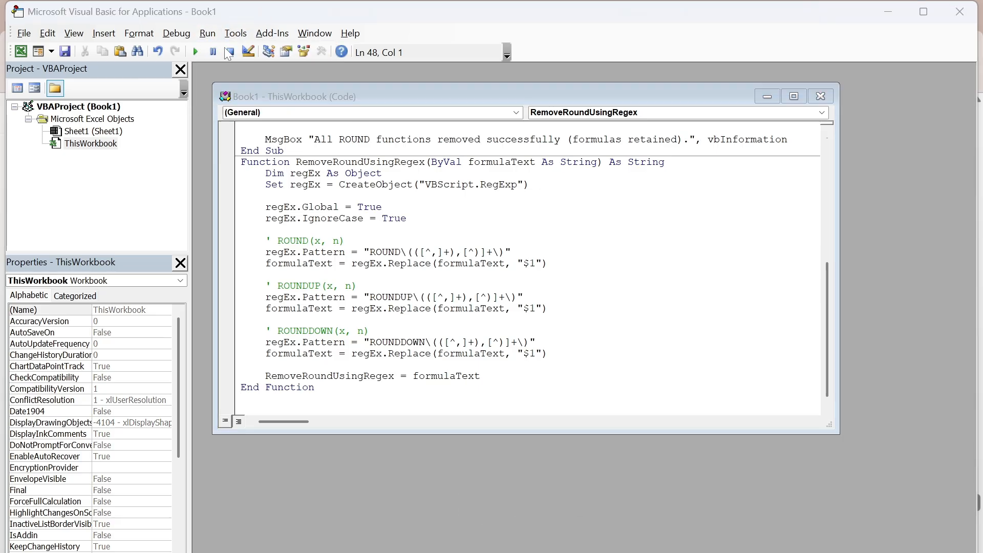
pyautogui.click(609, 165)
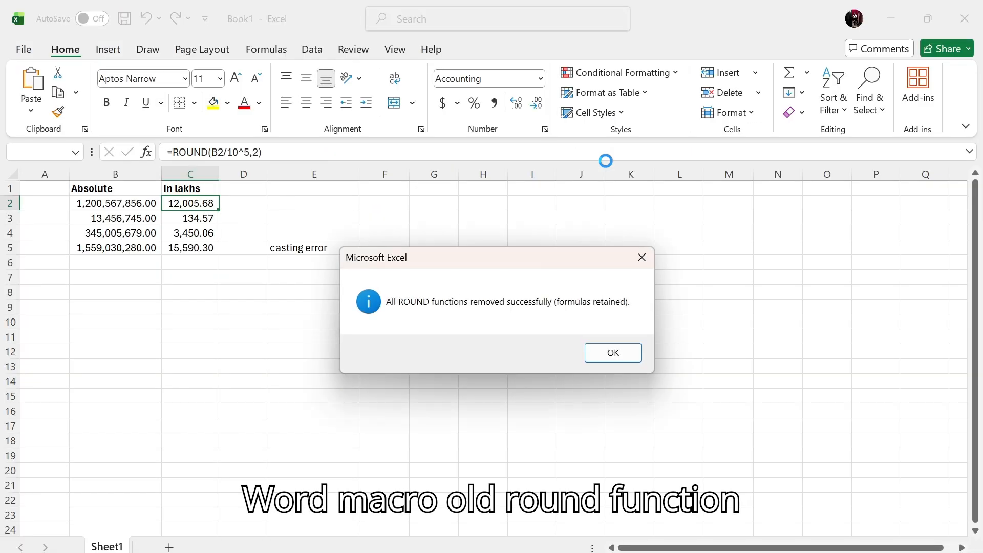
pyautogui.click(610, 359)
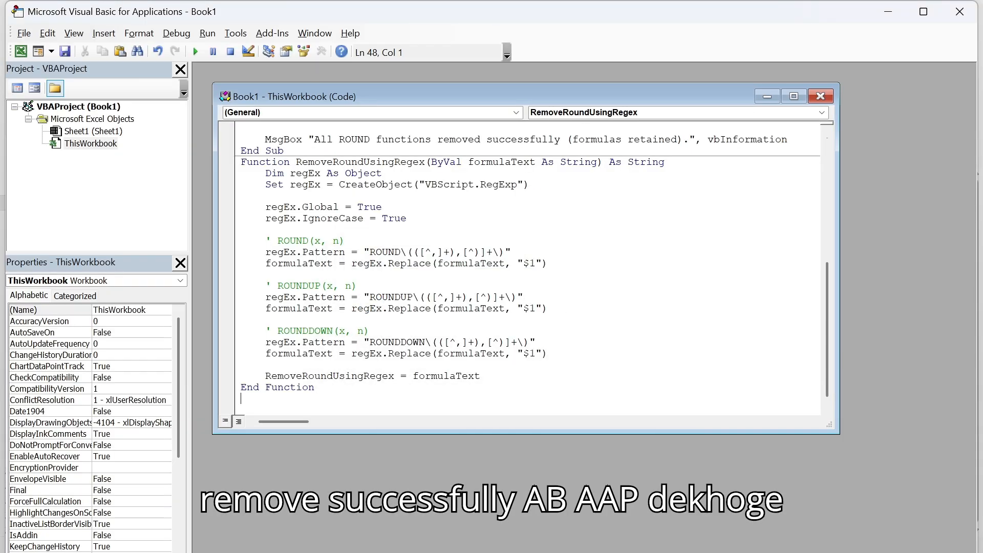
# Switch to the Excel worksheet and inspect the formulas in C2 through C5 for any remaining ROUND.
pyautogui.hotkey('alt', 'Tab')
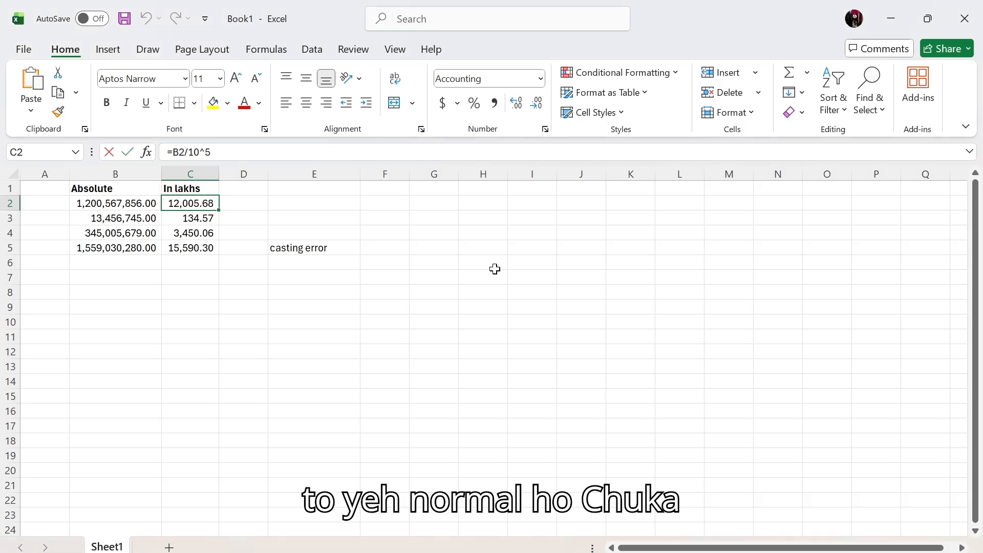
pyautogui.press('F2')
pyautogui.press('Escape')
pyautogui.press('Down')
pyautogui.press('F2')
pyautogui.press('Escape')
pyautogui.press('Down')
pyautogui.press('F2')
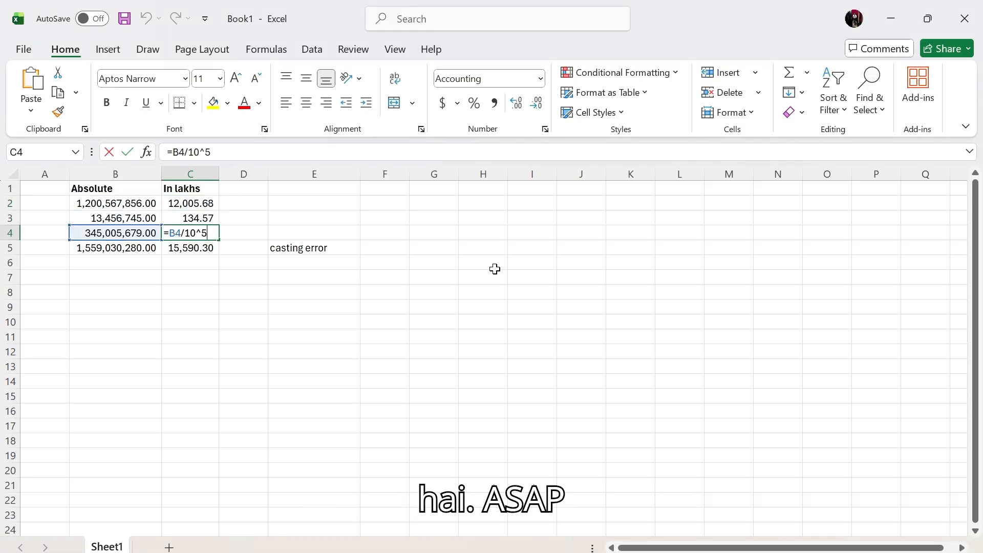
pyautogui.press('Escape')
pyautogui.press('Down')
pyautogui.press('F2')
pyautogui.press('Escape')
pyautogui.press('Up')
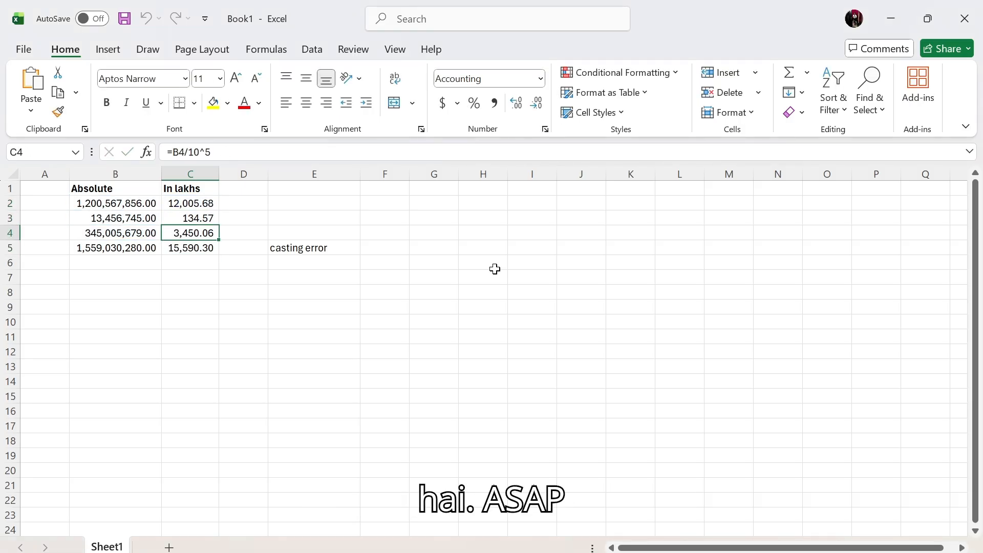
# Review the In lakhs figures again from C2 downward and examine the total's formula in C5.
pyautogui.press('Right')
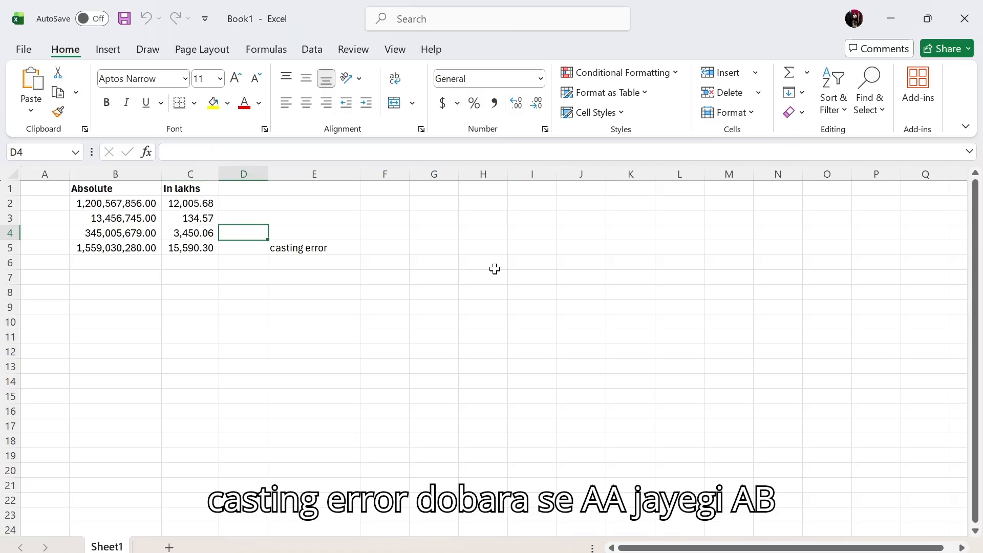
pyautogui.press('Left')
pyautogui.press('Up')
pyautogui.press('Up')
pyautogui.press('Up')
pyautogui.press('Right')
pyautogui.press('Down')
pyautogui.press('Left')
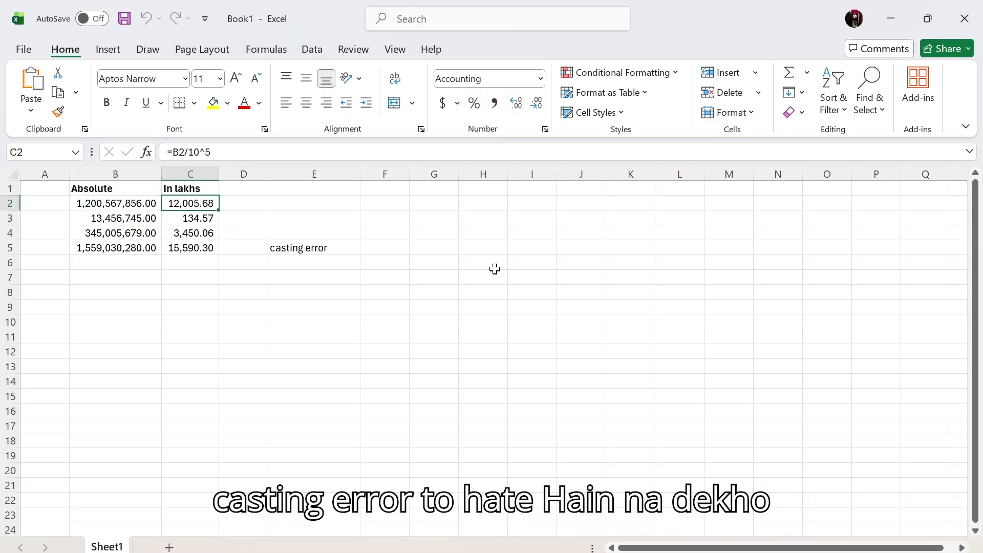
pyautogui.press('Down')
pyautogui.press('Down')
pyautogui.press('Down')
pyautogui.press('F2')
pyautogui.press('Escape')
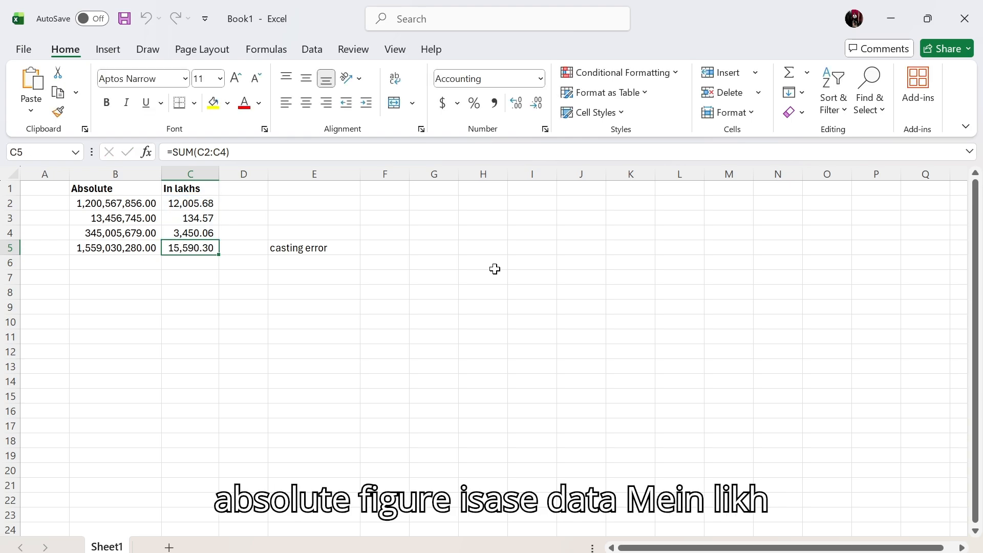
# Enter the formula =C3*10^5 in cell E3 to convert the lakhs figure back to an absolute amount.
pyautogui.press('Up')
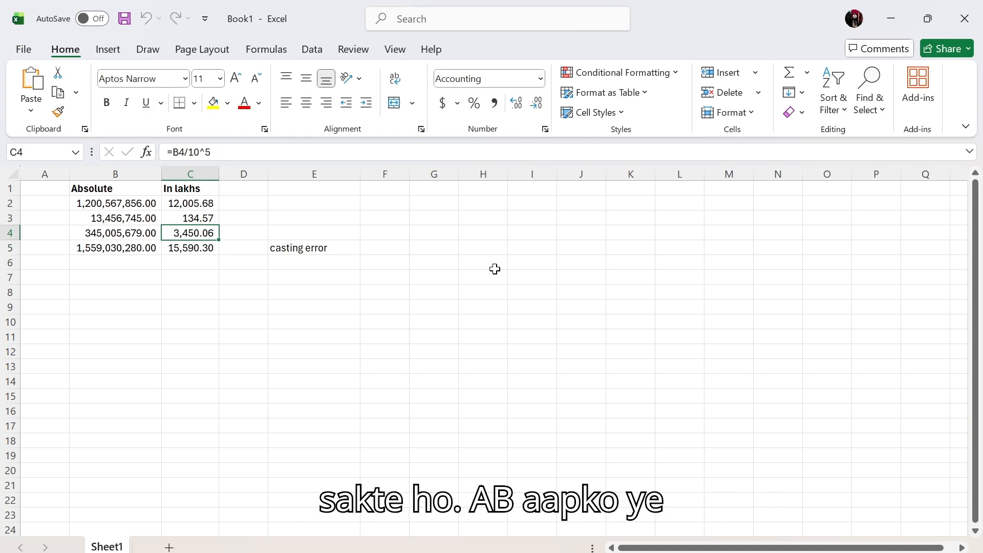
pyautogui.press('Right')
pyautogui.press('Right')
pyautogui.press('Up')
pyautogui.write('=')
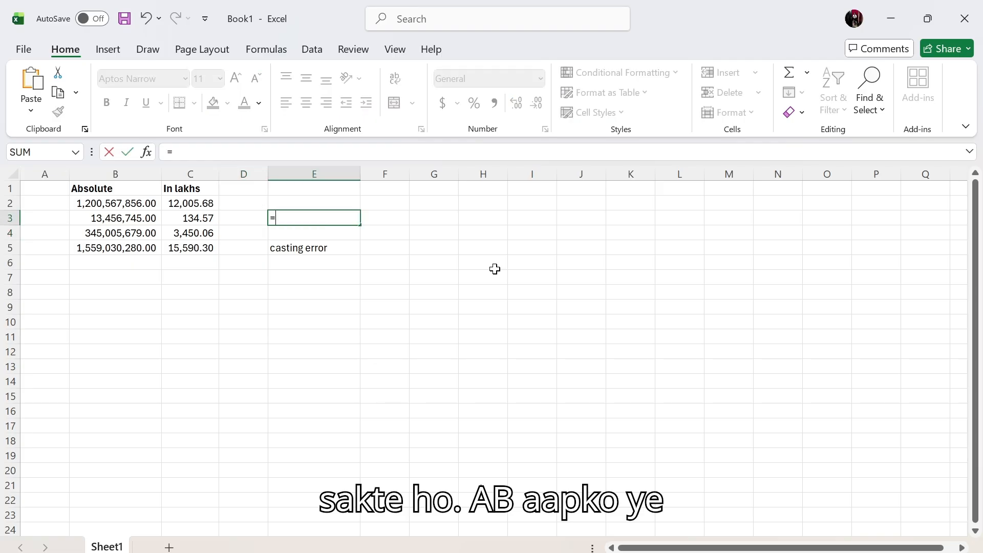
pyautogui.press('Left')
pyautogui.press('Left')
pyautogui.write('*1')
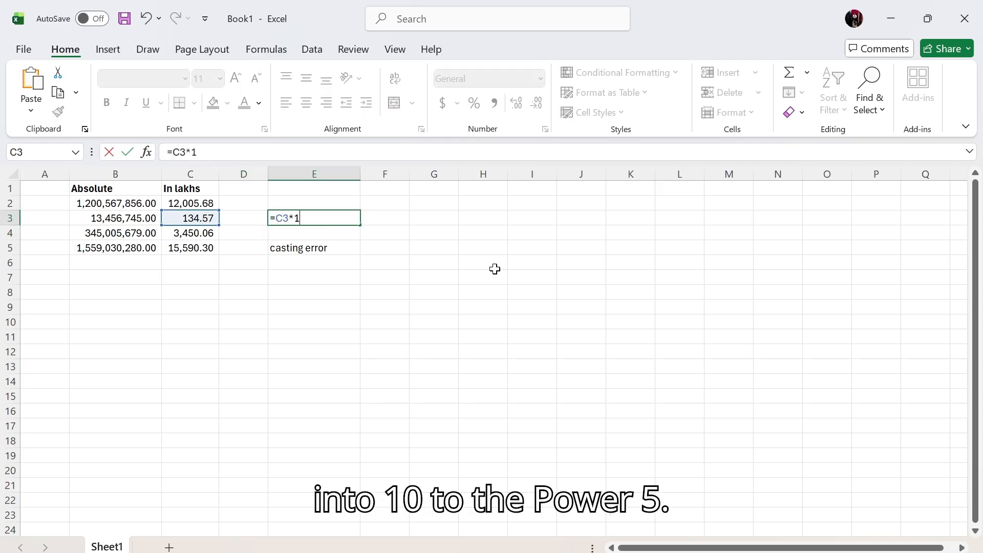
pyautogui.write('0^5')
pyautogui.press('Return')
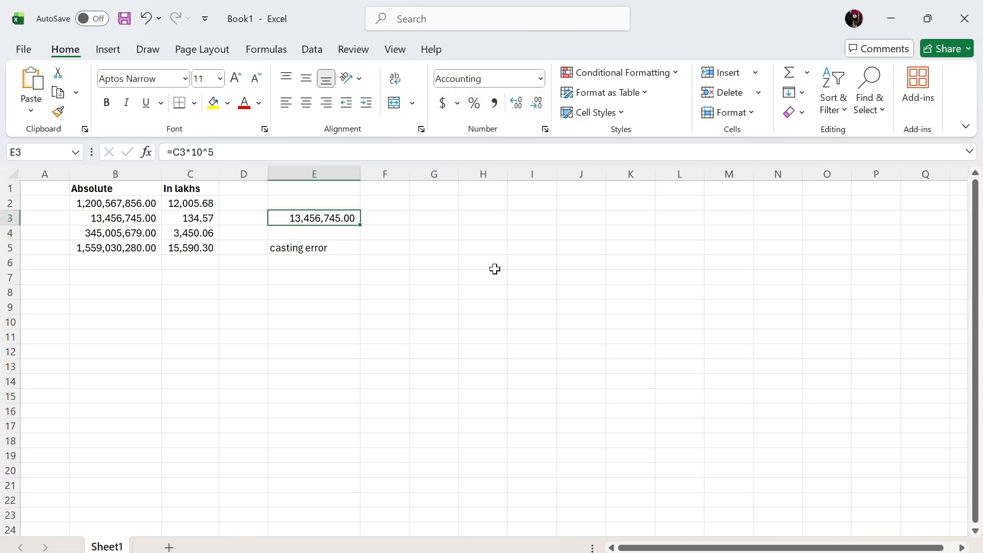
# Copy the E3 conversion formula across E2:E4 and compare row 2 with its source figures.
pyautogui.press('Up')
pyautogui.hotkey('shift', 'Down')
pyautogui.hotkey('shift', 'Down')
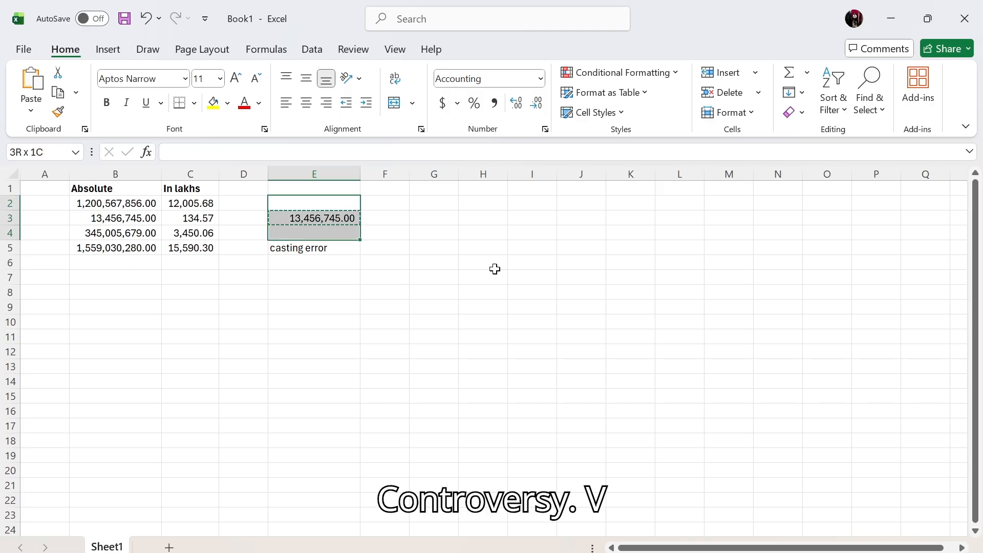
pyautogui.write('1,200,567,856.00 13,456,745.00 345,005,679.00')
pyautogui.hotkey('shift', 'Up')
pyautogui.hotkey('shift', 'Up')
pyautogui.press('Left')
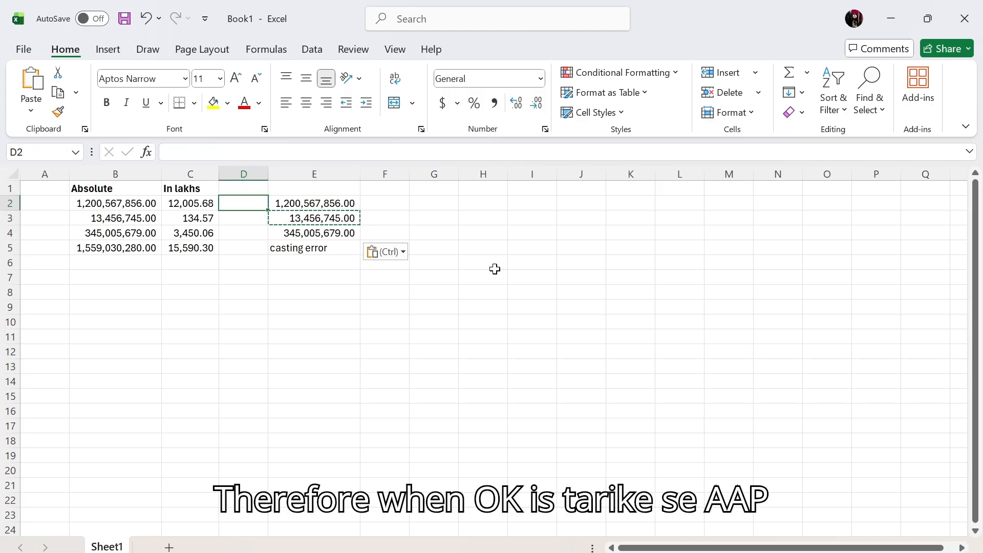
pyautogui.press('Left')
pyautogui.press('Right')
pyautogui.press('Right')
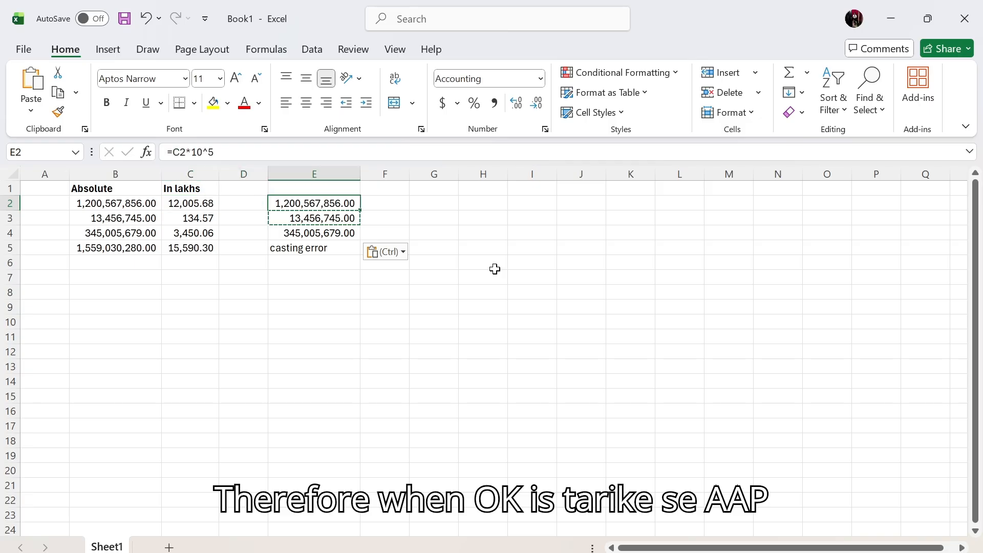